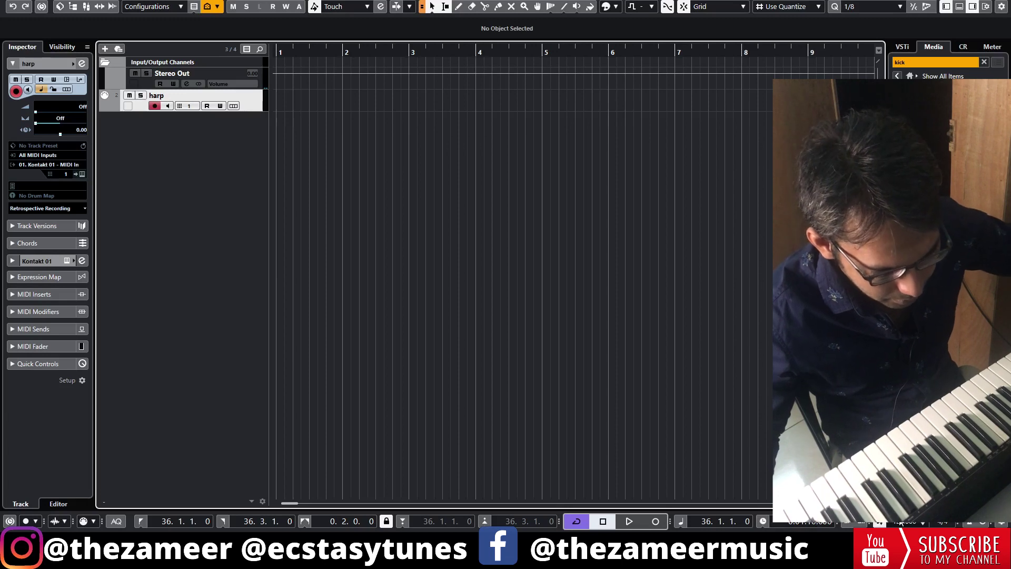
- Record the harp performance on the harp track up to bar 19 and stop the recording
drag(899, 520, 900, 513)
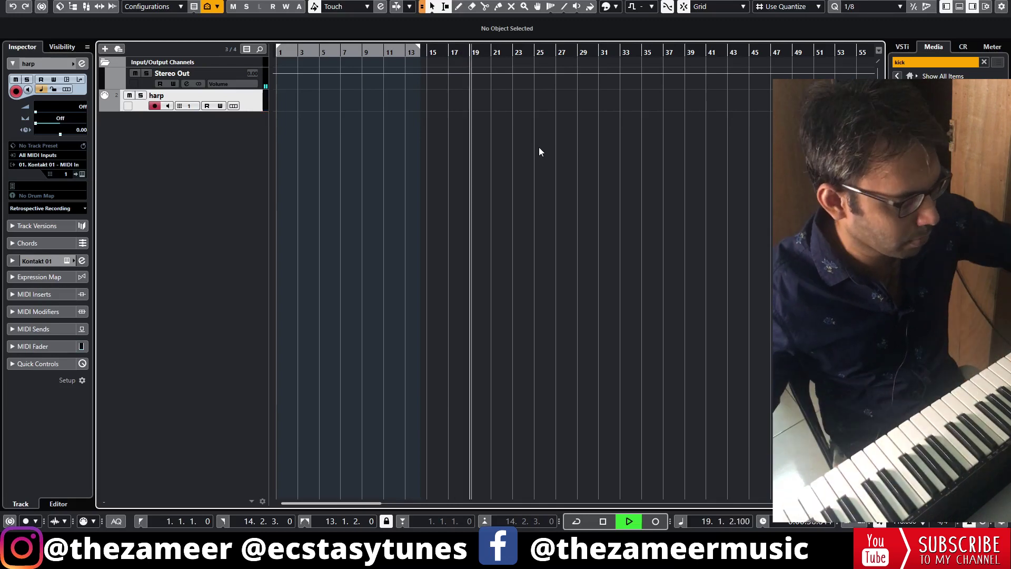
key(space)
key(shift+KP_Multiply)
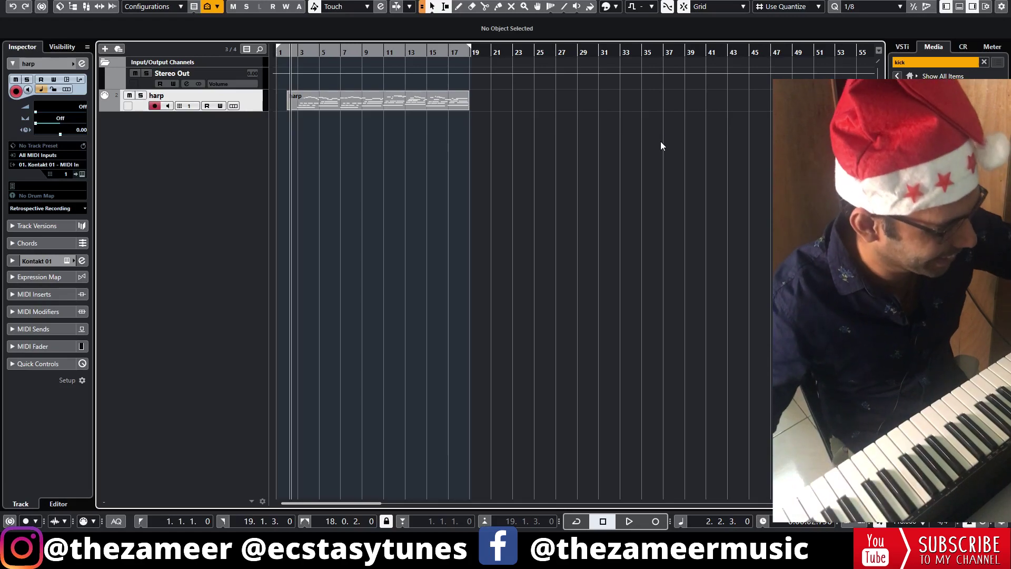
- Open the recorded harp part for note editing and quantize all of its notes to 1/8
click(333, 106)
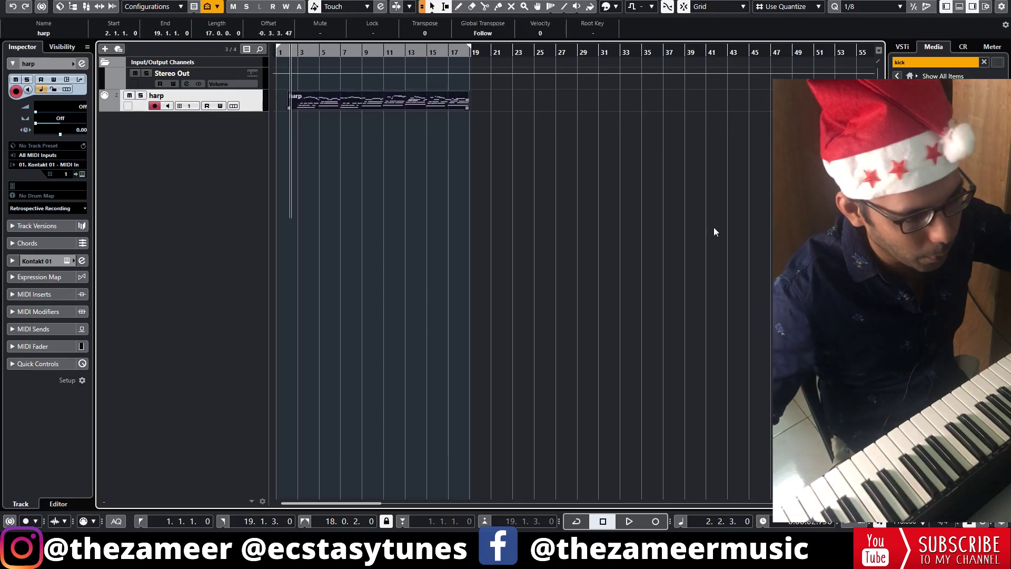
key(ctrl+e)
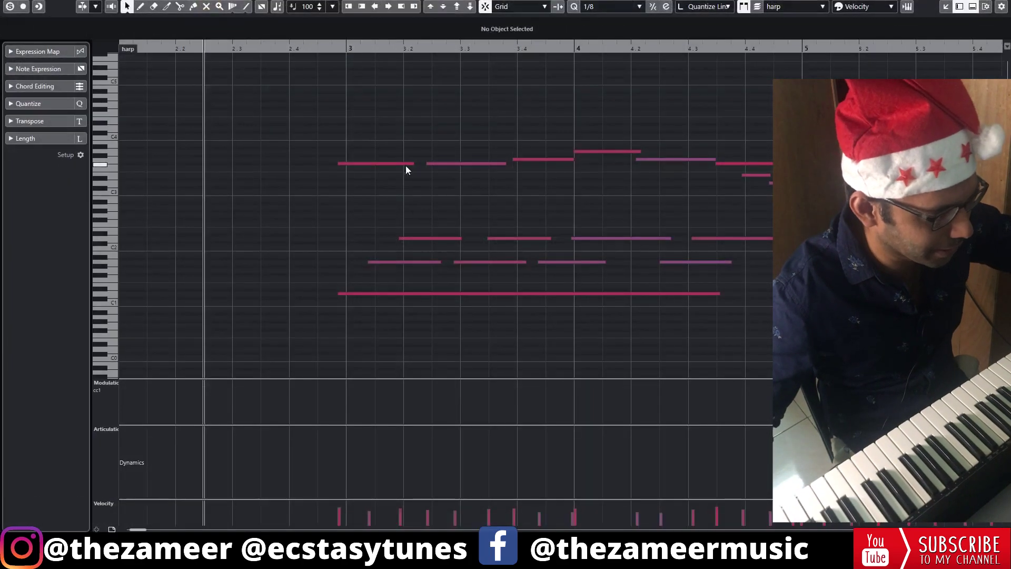
scroll(658, 273, down, 3)
key(g)
key(g)
scroll(753, 287, up, 5)
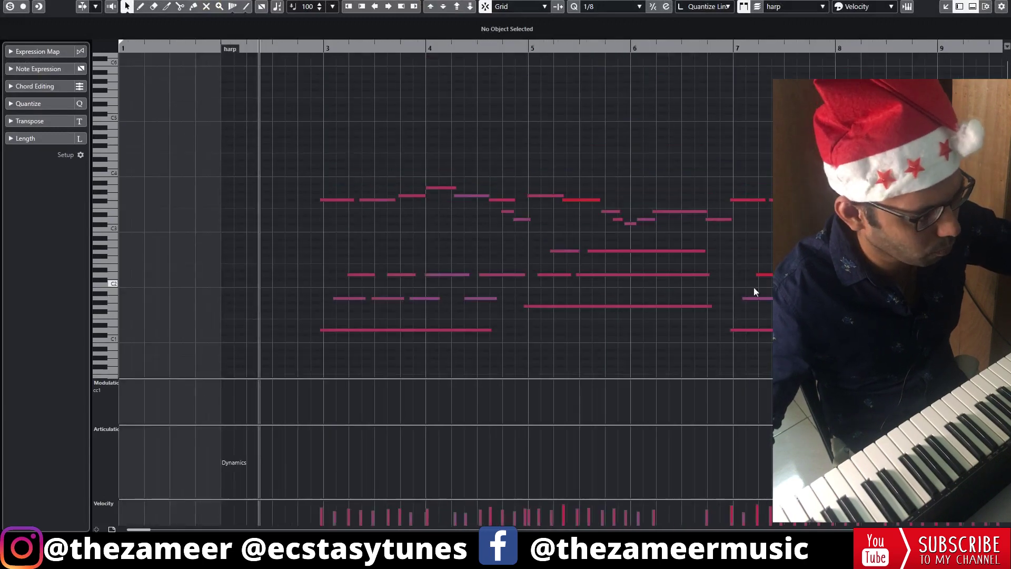
scroll(754, 286, left, 3)
key(ctrl+a)
- Play back the quantized harp notes, selecting those from bar 5 onward and those from bar 9 onward
key(space)
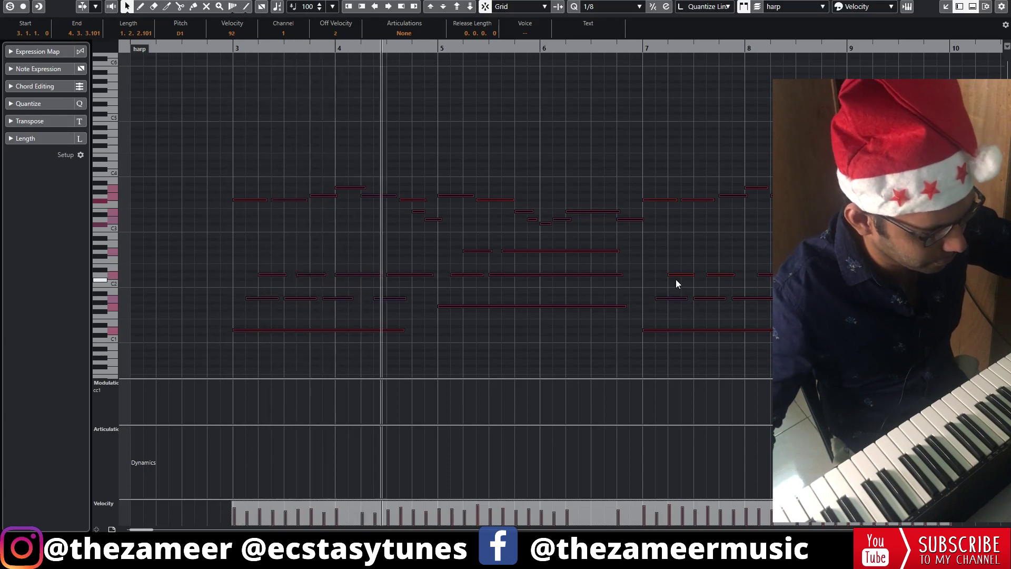
drag(476, 140, 779, 340)
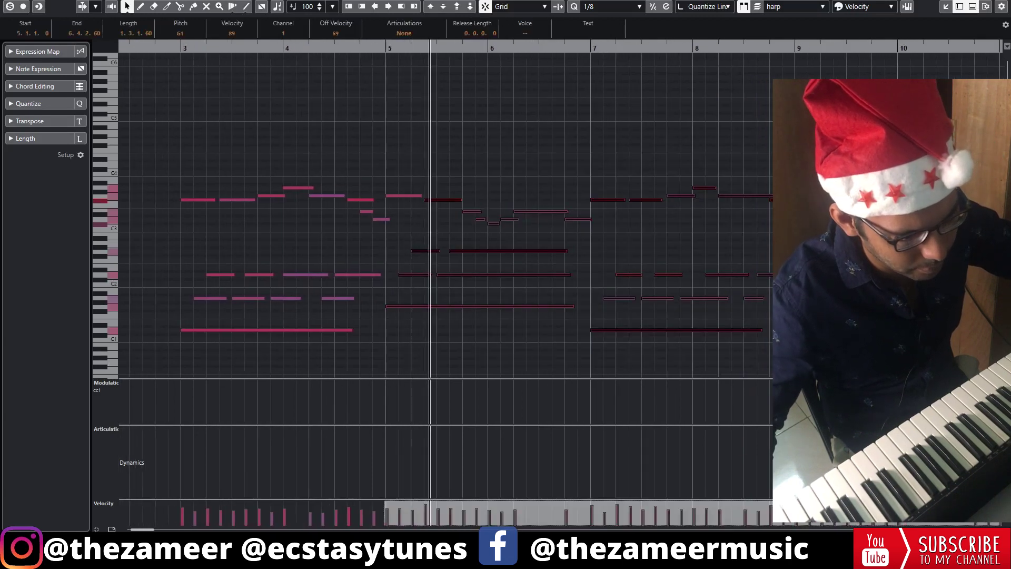
key(g)
drag(730, 142, 932, 358)
drag(655, 158, 806, 321)
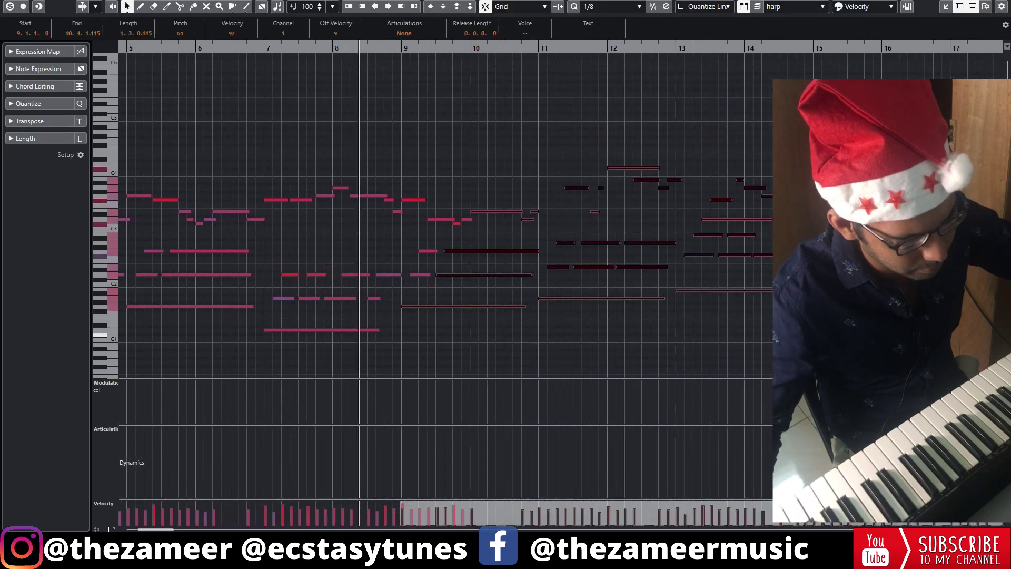
key(g)
drag(420, 106, 686, 351)
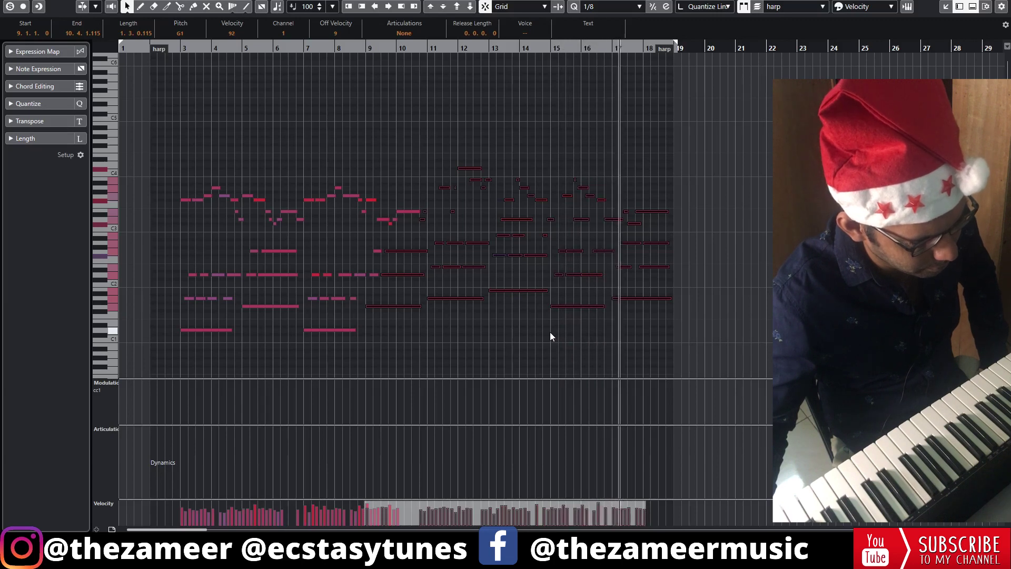
- Lengthen the G3 note at 16.1.3.0 to 1.0.0.0, the A3 note just before it, and the G3 note at 15.2.3.0 to 0.2.1.68
drag(569, 164, 623, 181)
click(599, 153)
key(space)
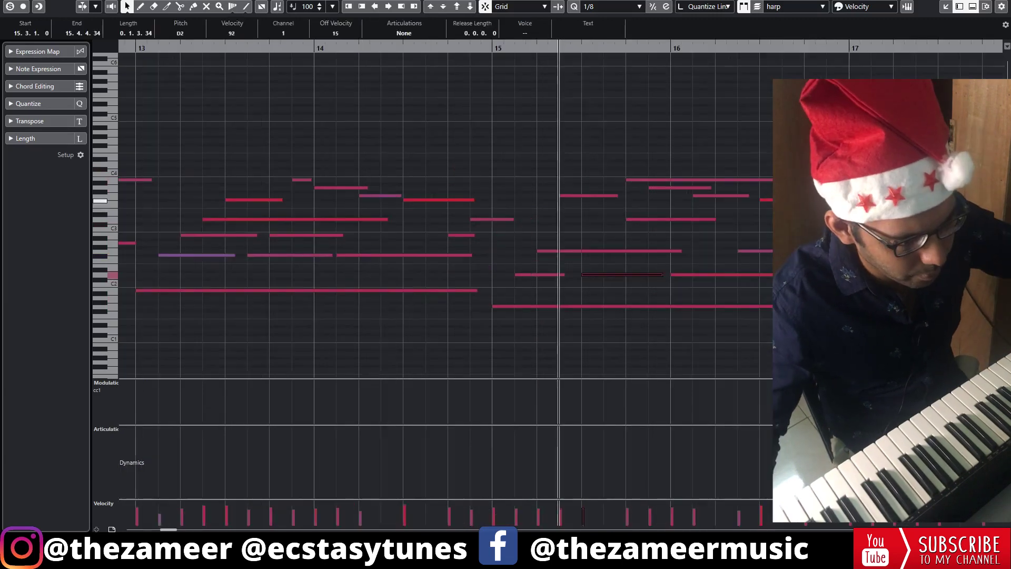
click(776, 222)
drag(744, 196, 871, 184)
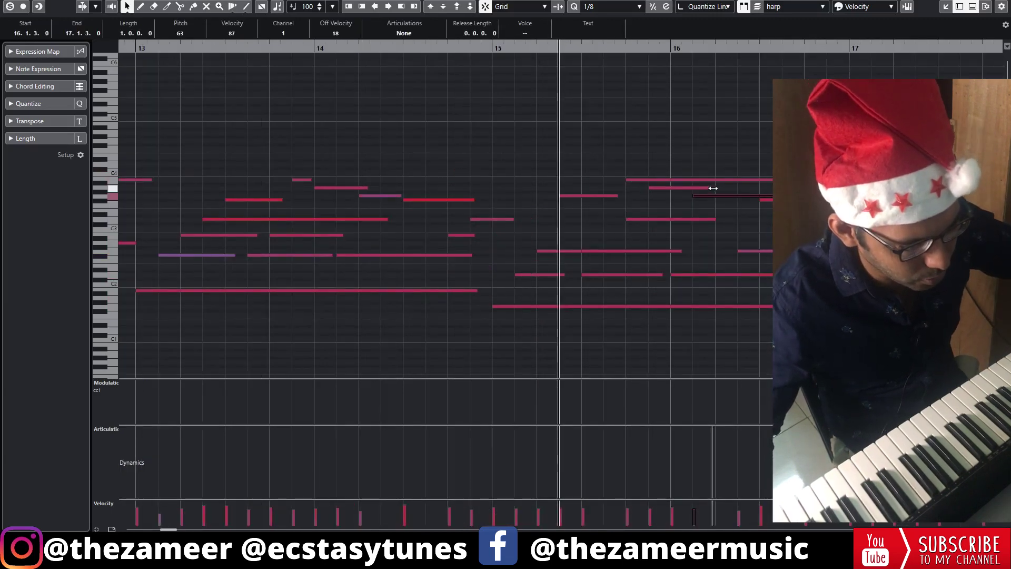
click(616, 195)
drag(618, 195, 665, 195)
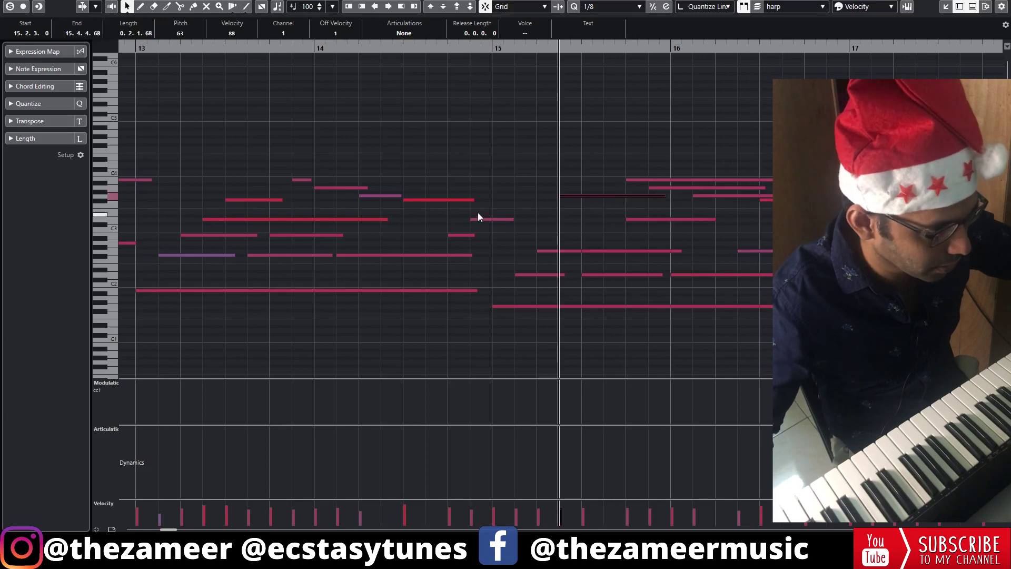
click(478, 213)
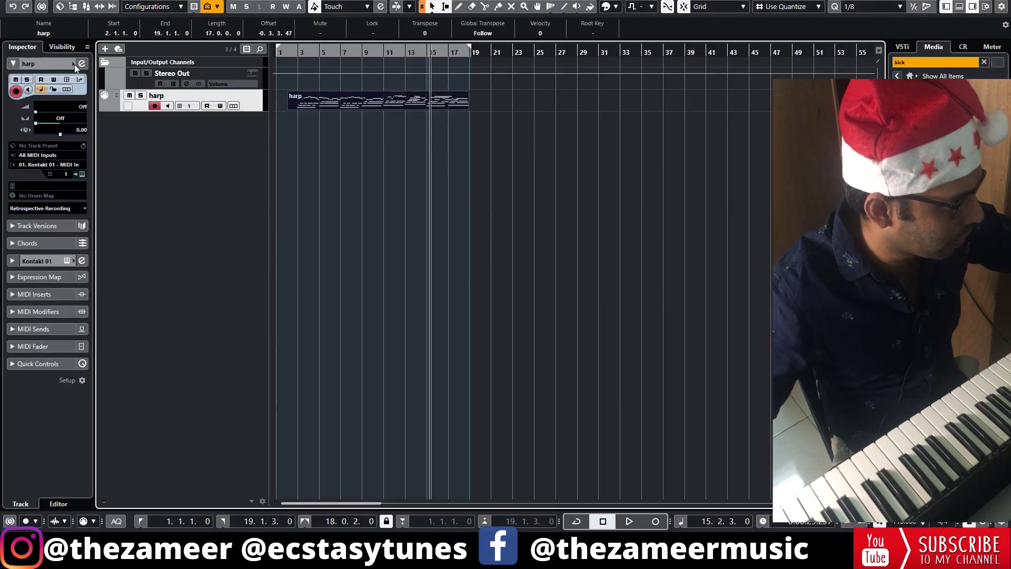
- Colour the harp track green
click(74, 64)
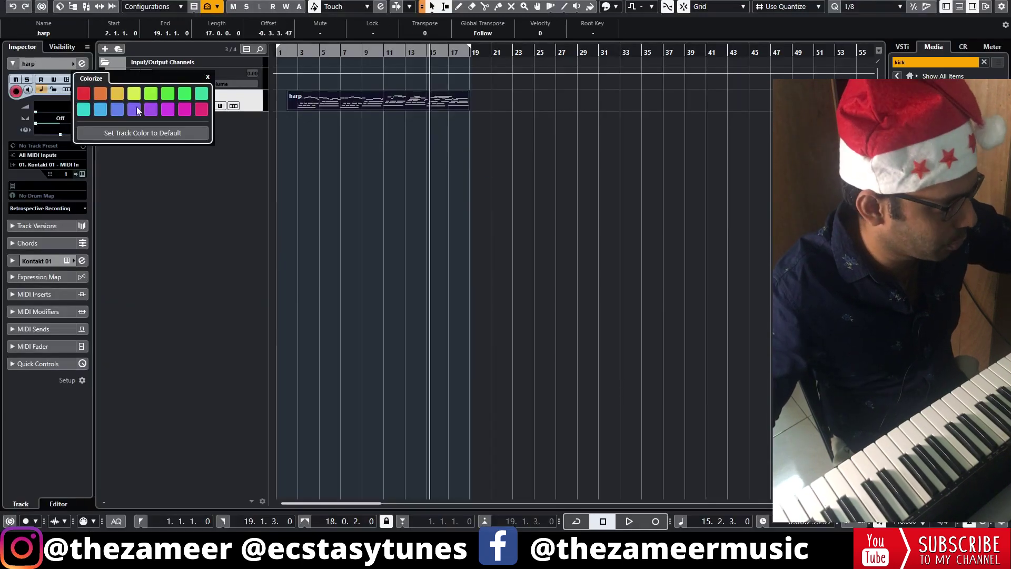
click(205, 99)
- Set the quantize of all harp notes to 1/8 with 6 % swing and move the harp part to start at bar 1
double_click(331, 106)
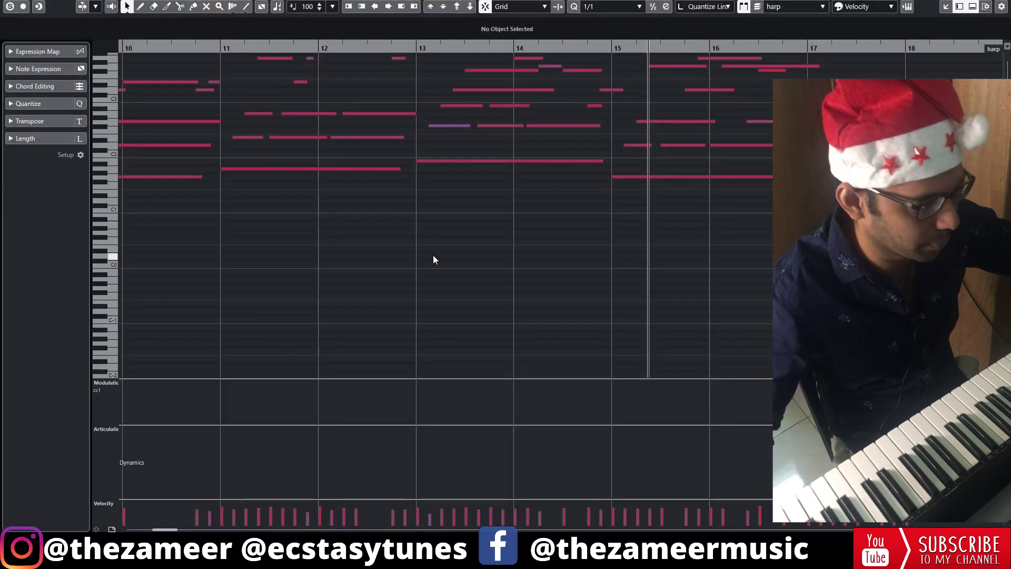
key(g)
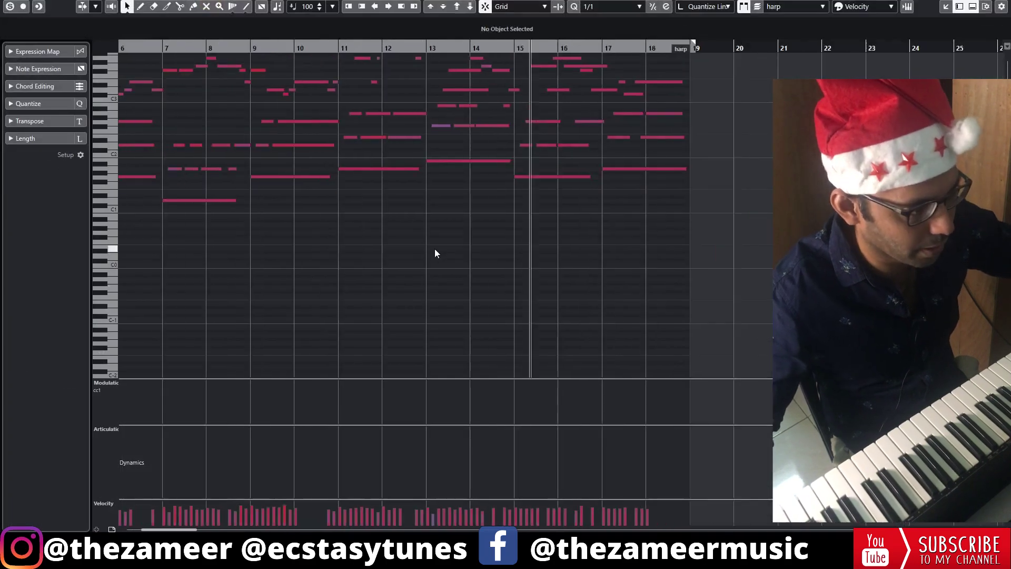
key(g)
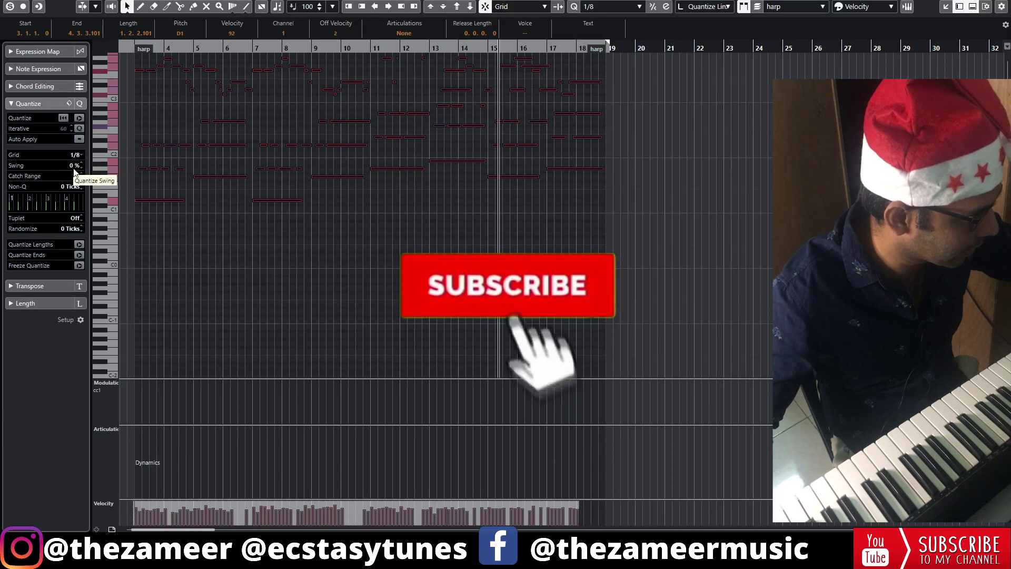
scroll(79, 164, up, 6)
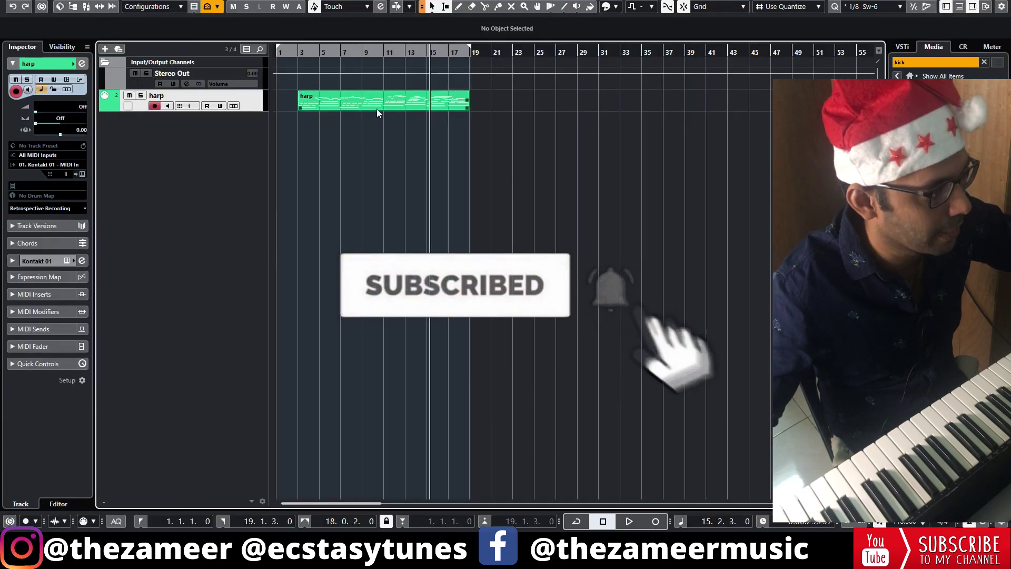
click(394, 105)
click(365, 119)
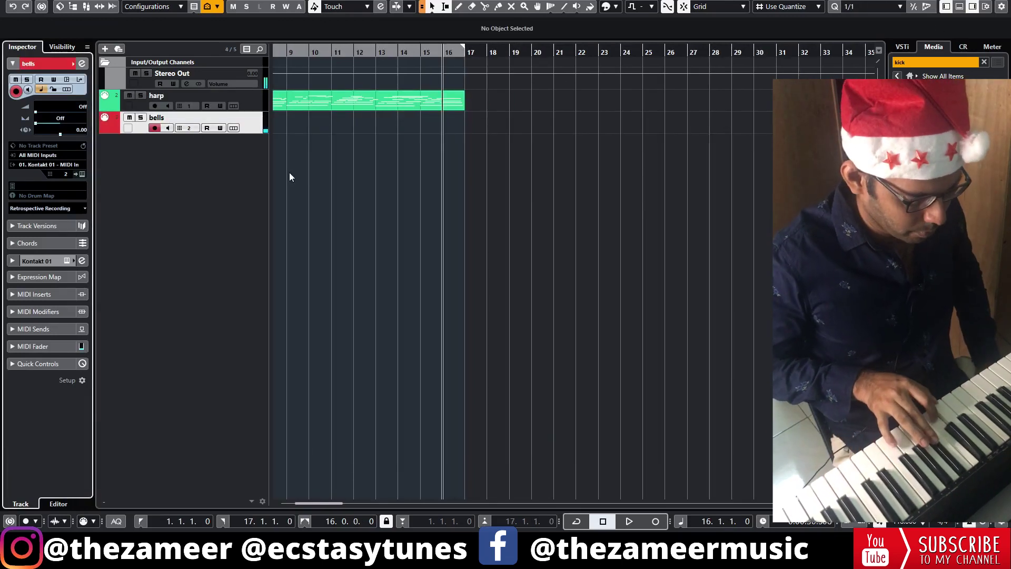
- Return to the project start and rename the bells track as "glass ,marimna"
key(period)
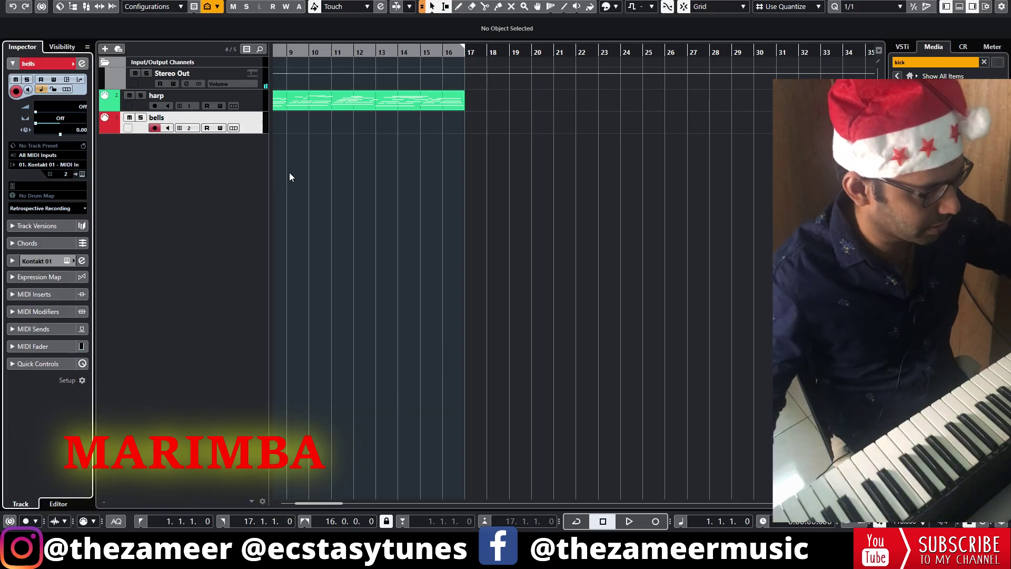
double_click(158, 117)
text(glass ,marimna)
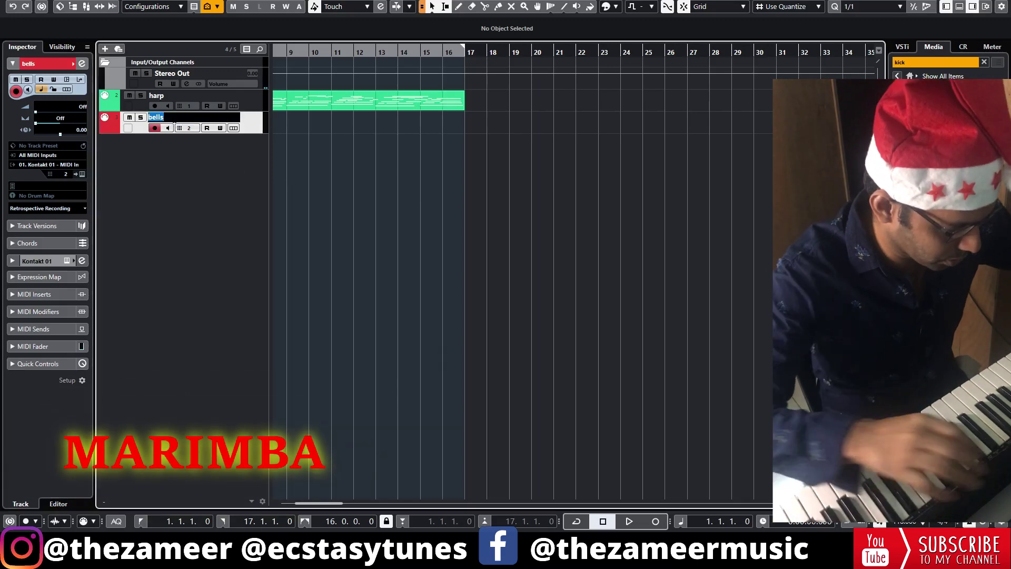
key(Return)
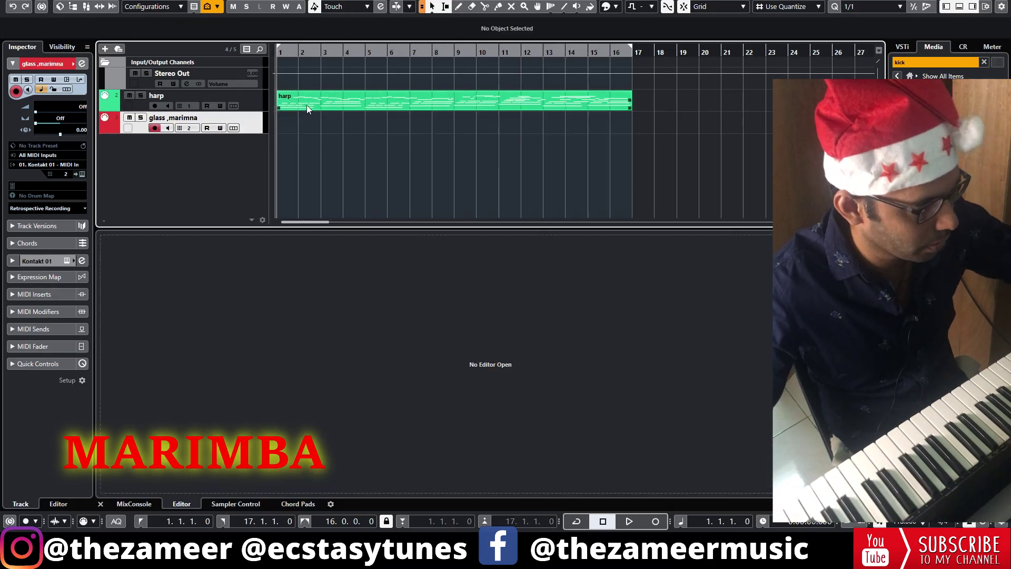
- Copy the harp part onto the "glass ,marimna" track and open the copy in the full-size note editor
double_click(308, 108)
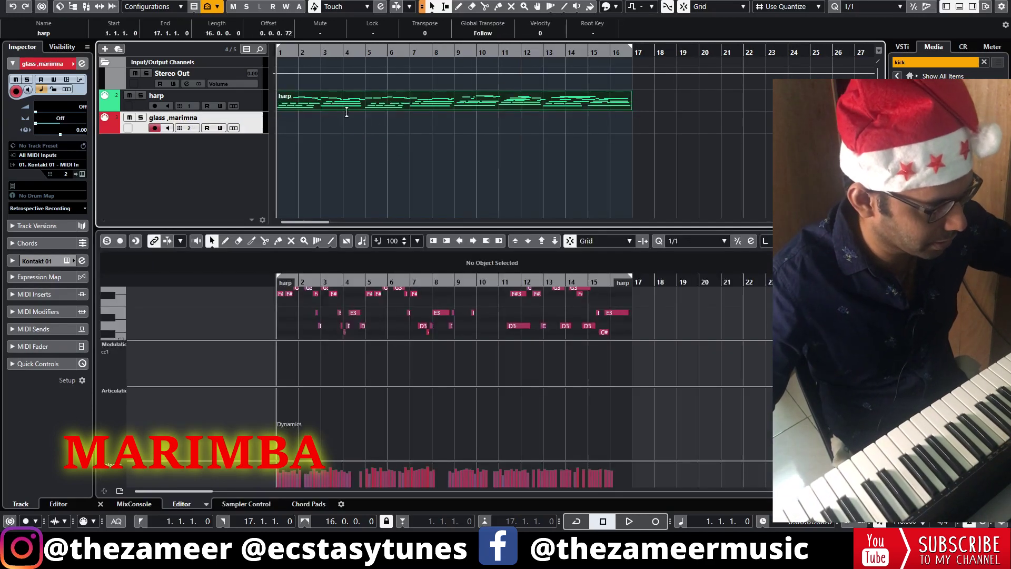
drag(334, 104, 335, 127)
double_click(383, 126)
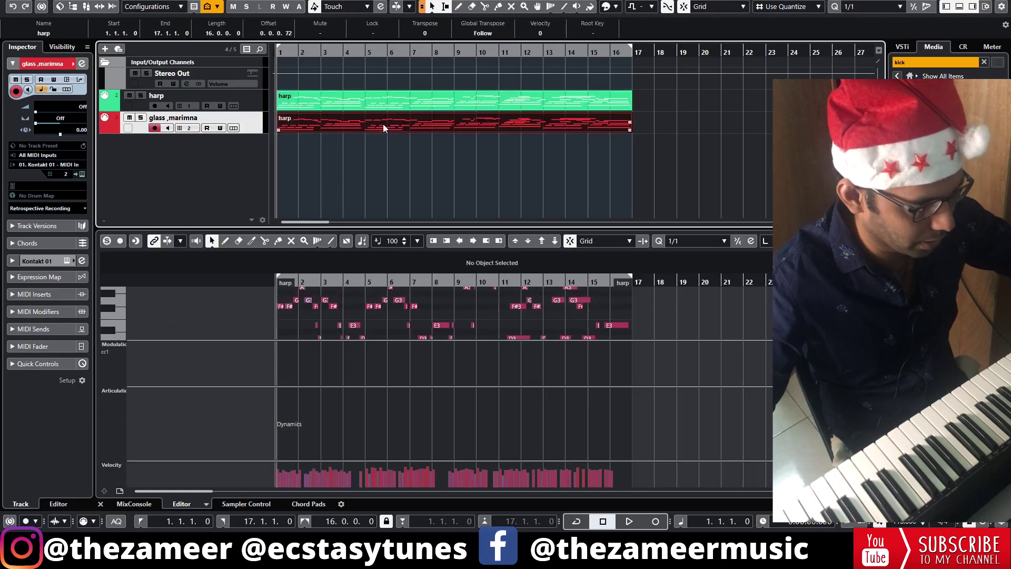
click(845, 241)
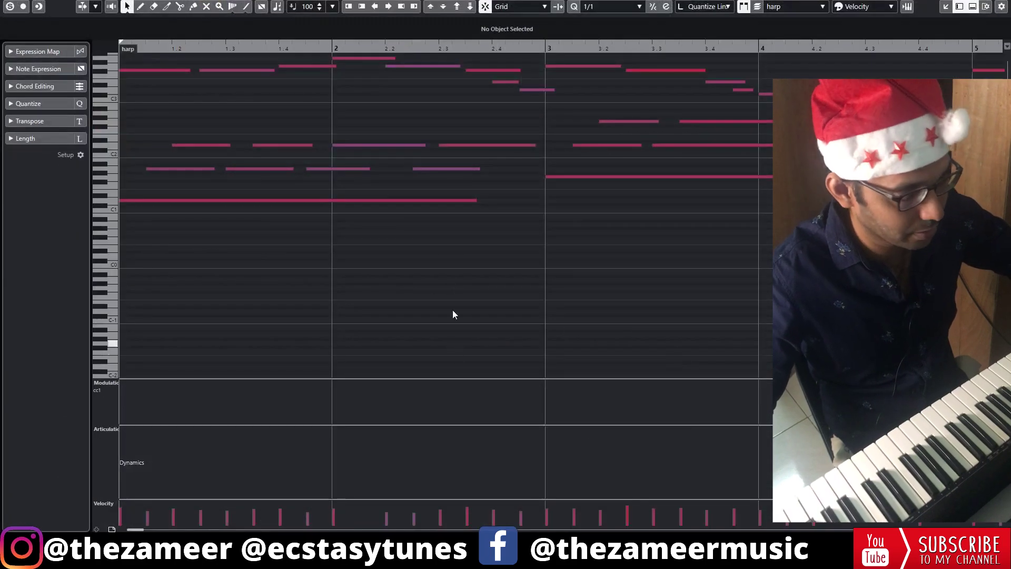
- Draw a D4 note one eighth long in bar 1, above the harp melody
ctrl+scroll(451, 316, down, 3)
scroll(409, 323, up, 2)
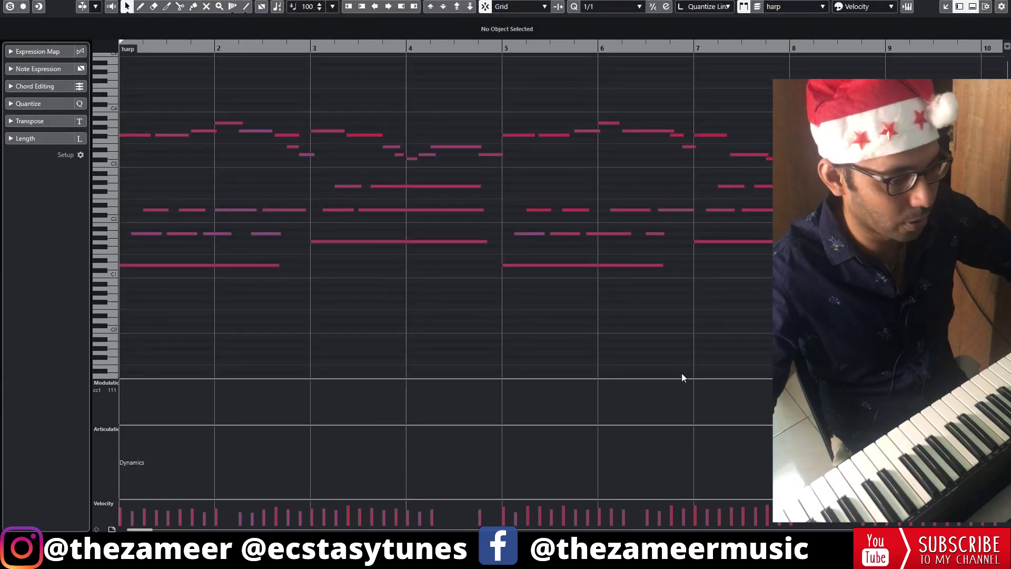
ctrl+scroll(724, 390, down, 3)
ctrl+scroll(162, 226, up, 5)
scroll(162, 226, up, 3)
alt+click(183, 230)
ctrl+scroll(211, 209, down, 4)
scroll(210, 209, down, 6)
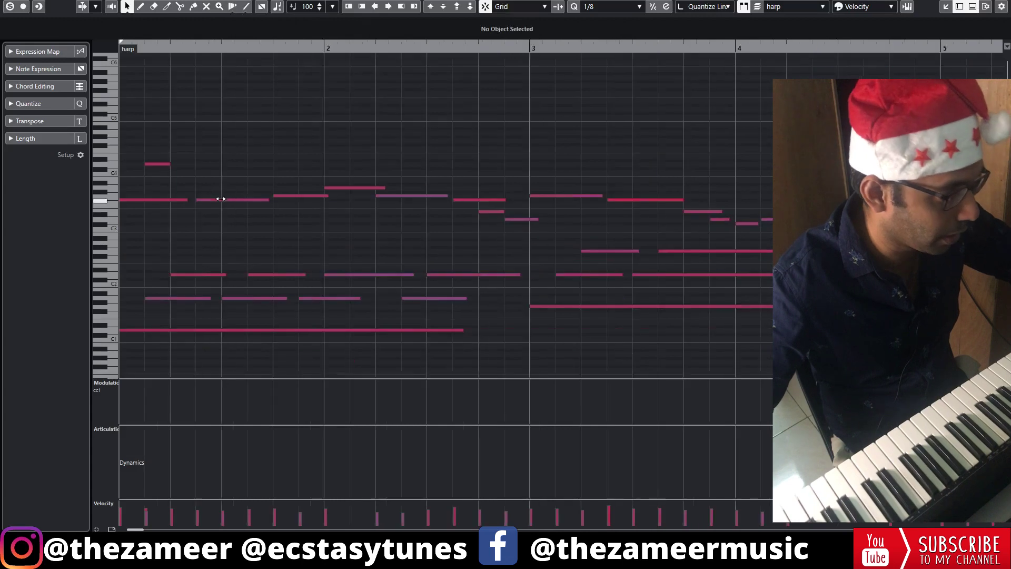
scroll(715, 244, up, 5)
ctrl+scroll(714, 244, down, 3)
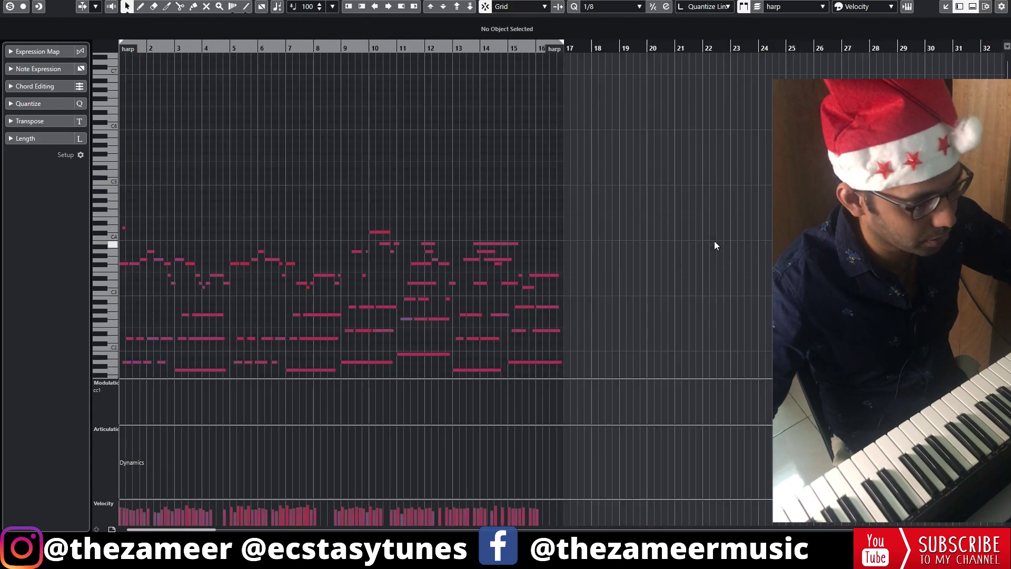
- Adjust the D4 note to start at 1.1.1.0 with a length of 0.1.2.0 and play it back
ctrl+scroll(186, 112, up, 4)
scroll(185, 112, up, 3)
mouse_move(178, 99)
mouse_down()
mouse_move(241, 95)
mouse_move(159, 100)
mouse_up()
key(space)
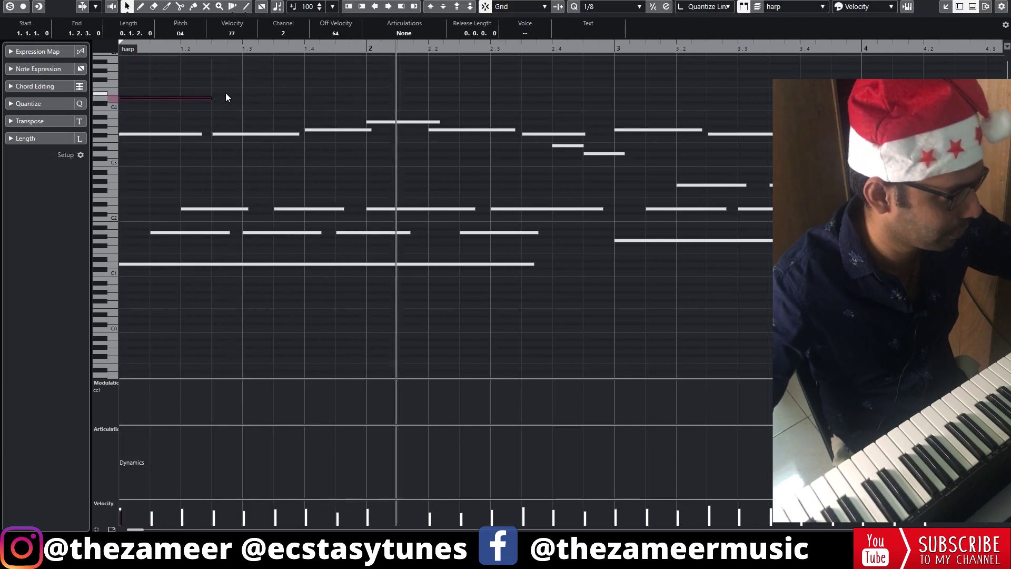
- Duplicate the D4 note as an F#4 at 1.3.3.0 and add a D5 at 2.2.3.0, each 0.1.2.0 long
key(ctrl+d)
drag(233, 99, 289, 80)
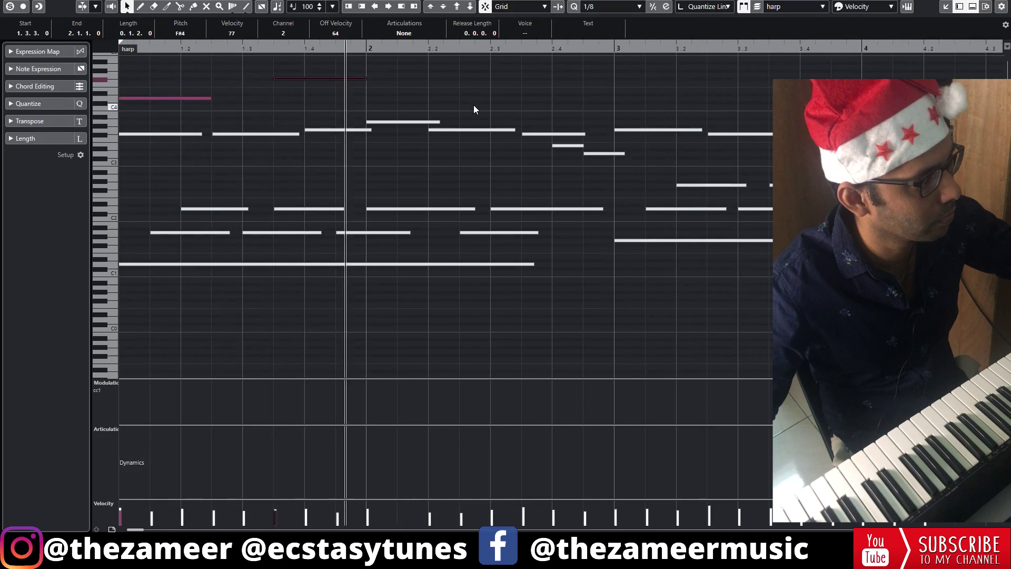
scroll(421, 127, down, 2)
scroll(414, 144, up, 4)
scroll(394, 165, down, 2)
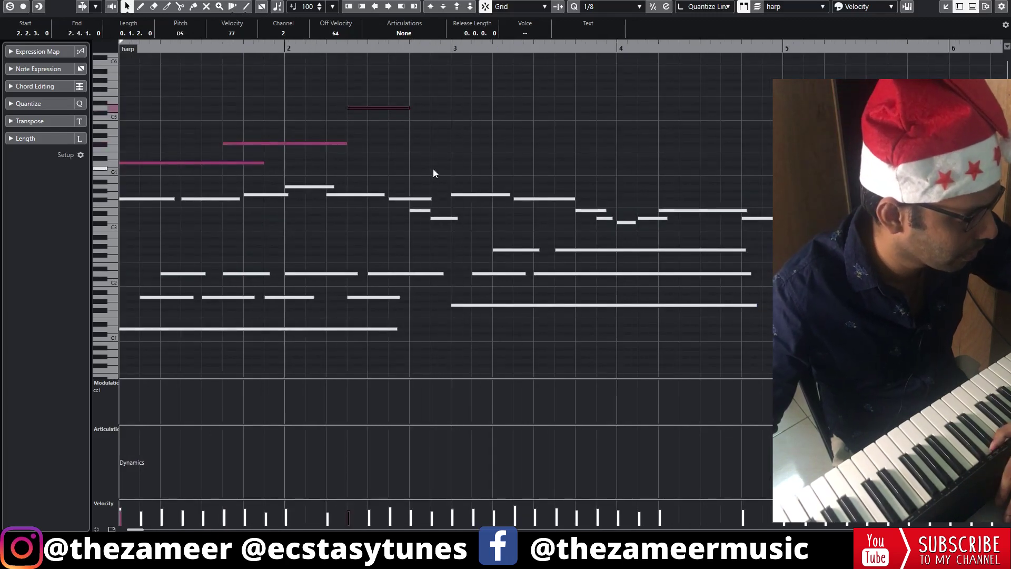
- Lengthen the F#4 note to end at about 2.3.3.0 and the D5 note to end at 3.3.3.0
drag(346, 143, 364, 142)
click(379, 107)
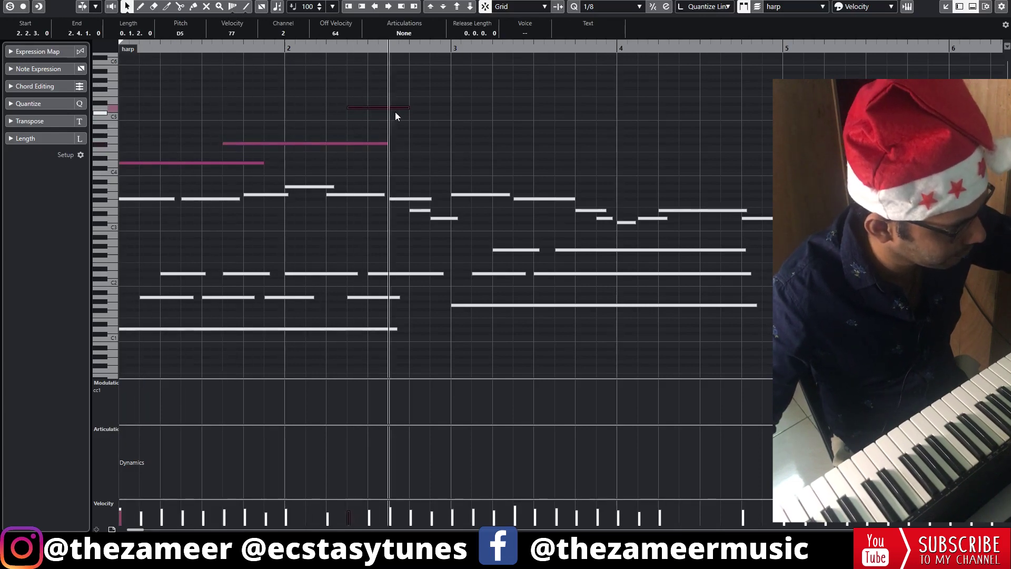
key(space)
key(ctrl+d)
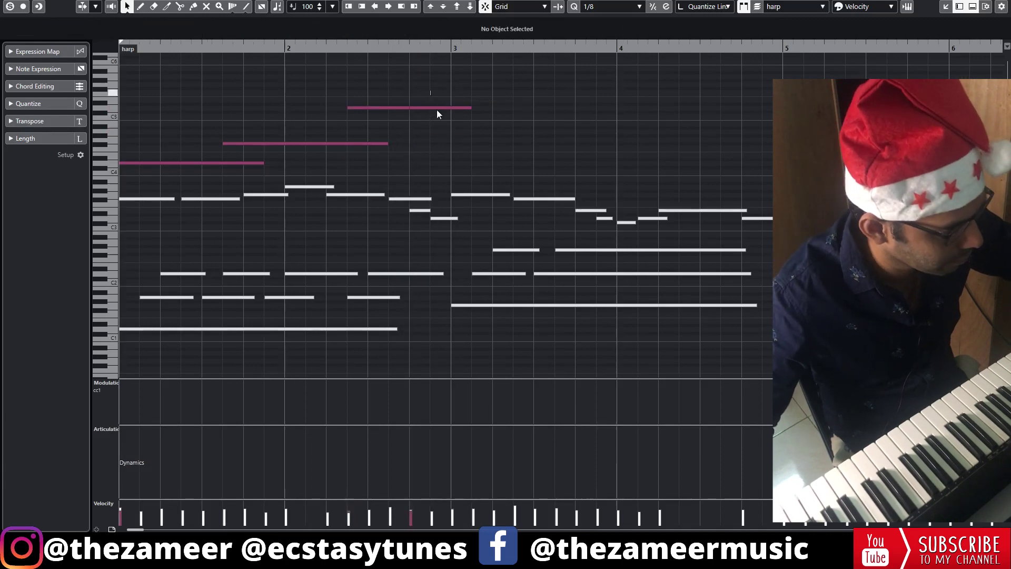
key(Delete)
drag(408, 108, 447, 107)
click(477, 126)
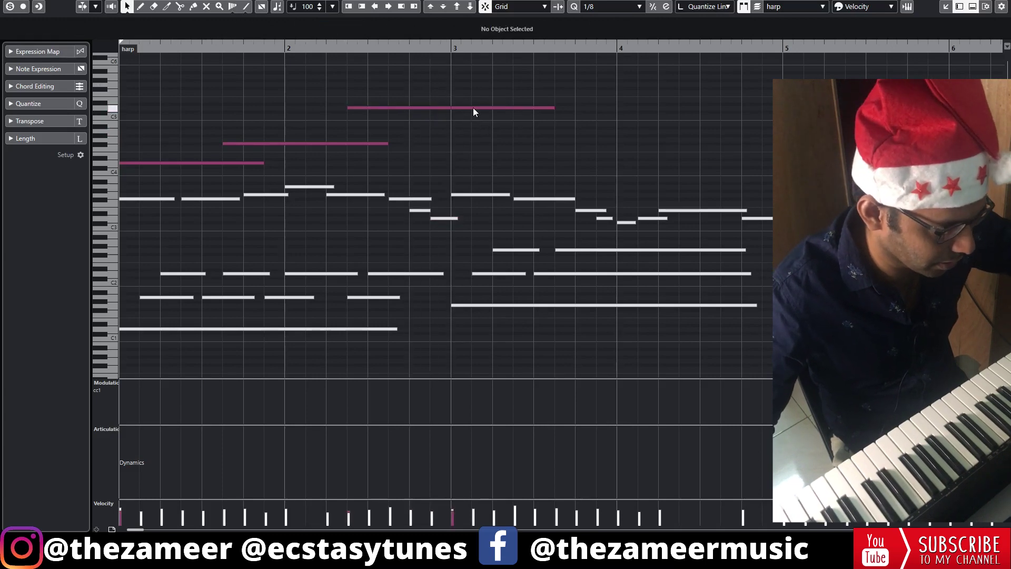
- Add a B4 note at 3.3.3.0 with a length of 0.2.2.0 after the D5 note and play it back
drag(480, 147, 697, 321)
click(570, 126)
drag(571, 111, 570, 124)
key(space)
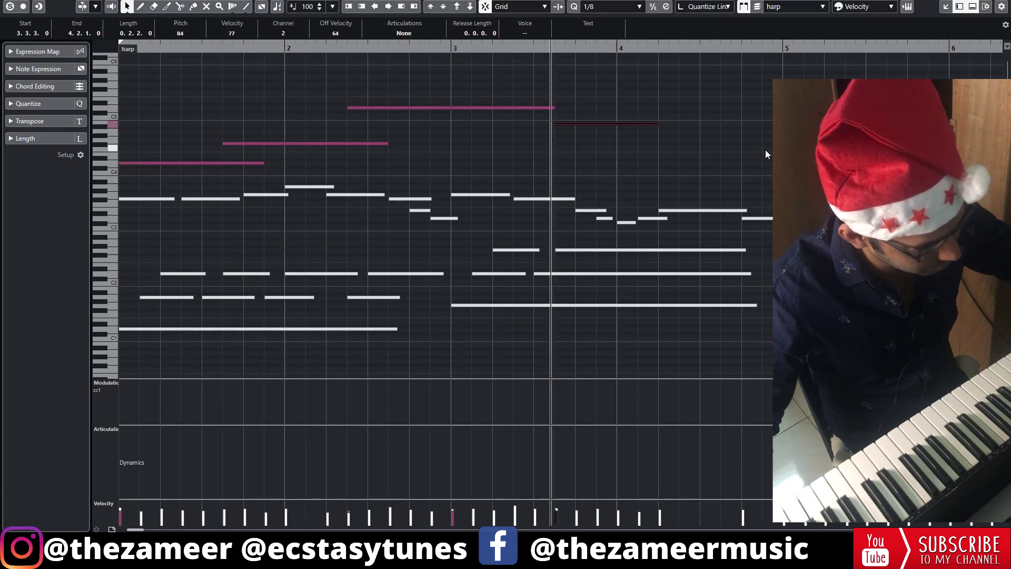
- Copy the opening marimba phrase so that it repeats from bar 5, and play it back
scroll(701, 168, down, 3)
scroll(649, 179, up, 5)
key(g)
key(g)
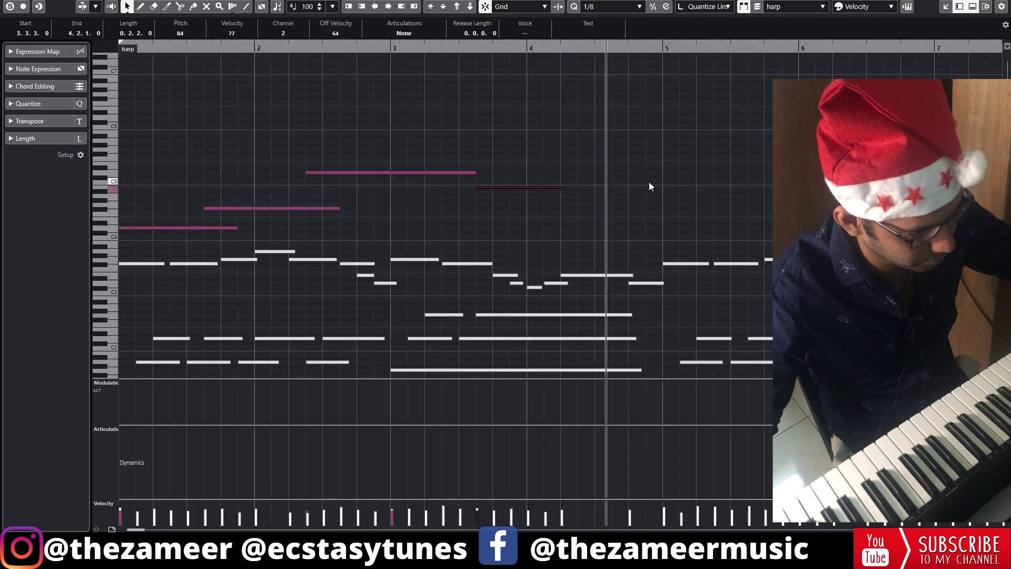
key(space)
drag(583, 124, 503, 232)
drag(575, 226, 583, 224)
click(617, 174)
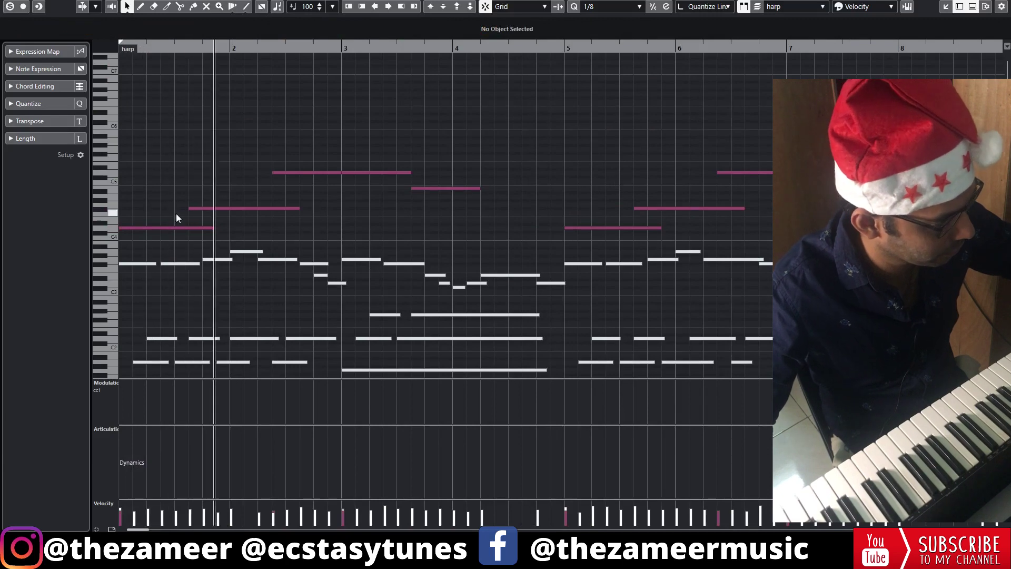
- Move the opening D4 note to start at 1.2.1.0, keeping its D4 pitch, and play it back
drag(136, 229, 160, 232)
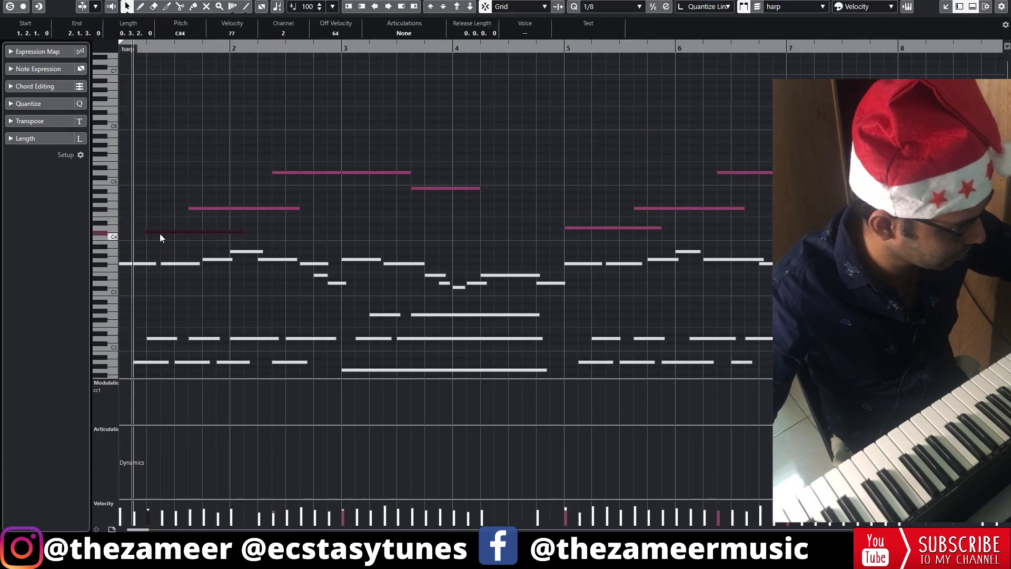
click(172, 232)
key(Up)
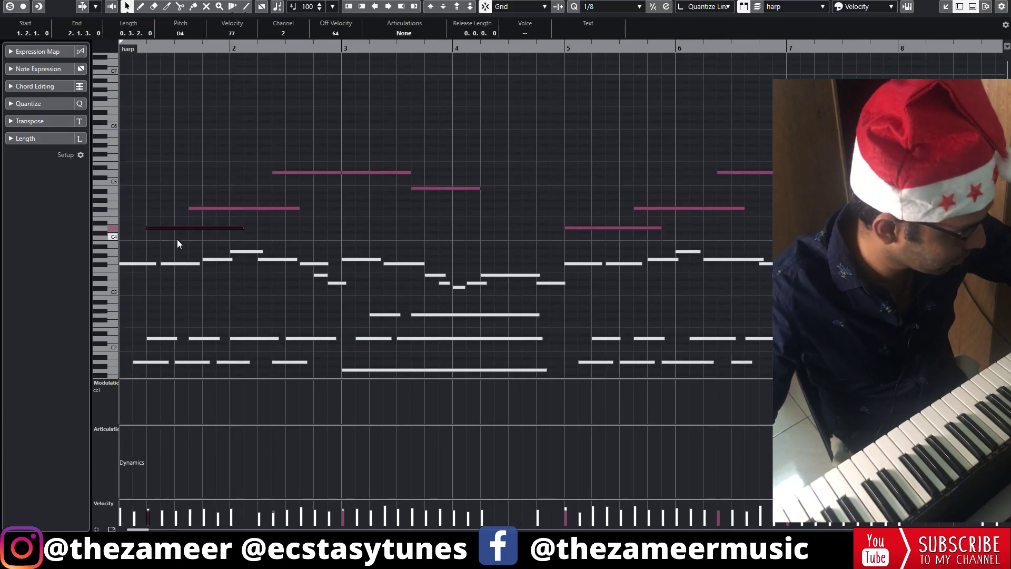
key(space)
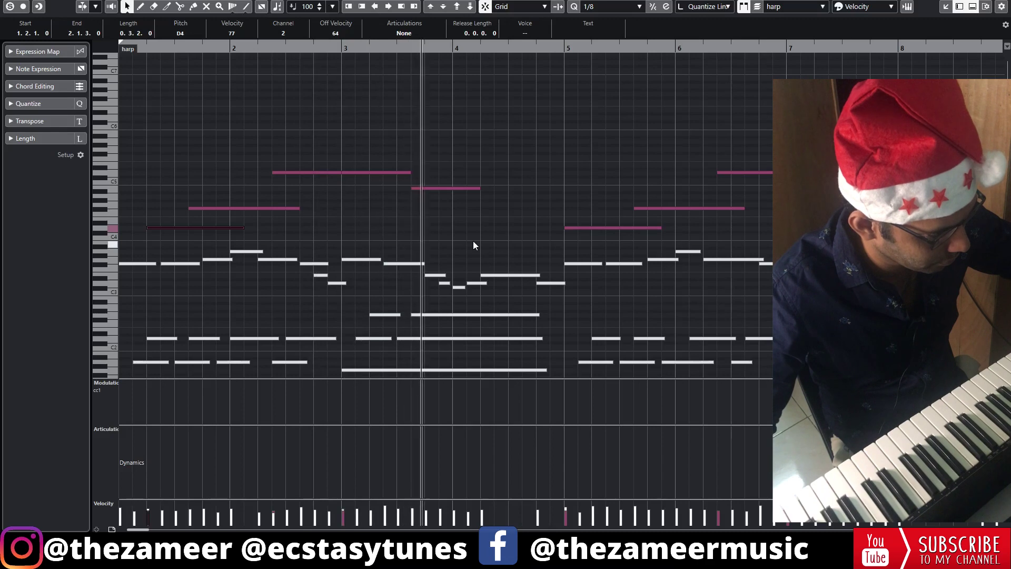
- Add three descending notes a beat apart after the B4 note, starting with G4 at 4.2.1.0 at velocity 60, each 0.2.2.0 long
click(527, 224)
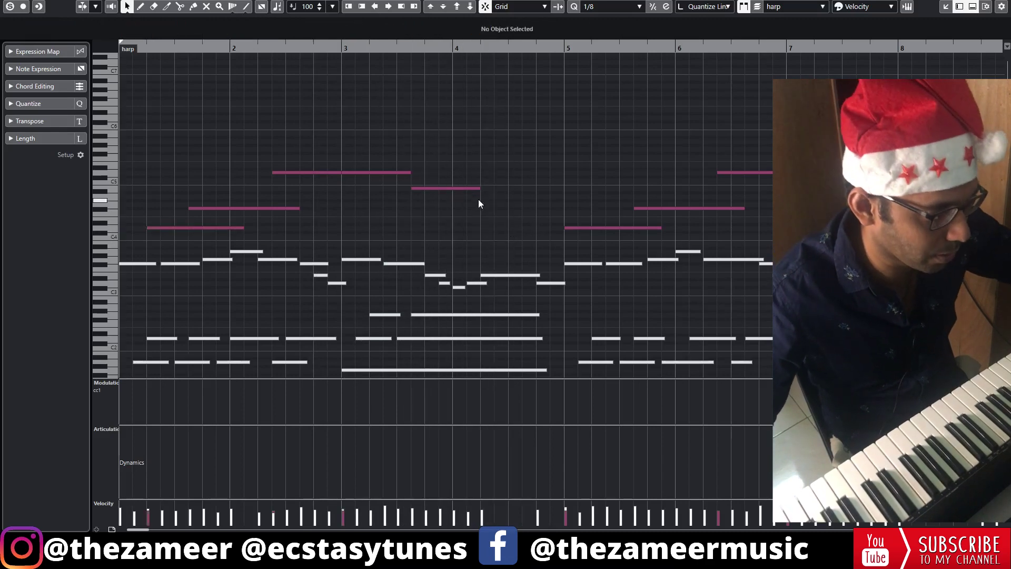
click(465, 188)
drag(502, 189, 530, 210)
key(ctrl+d)
key(ctrl+d)
drag(592, 210, 560, 225)
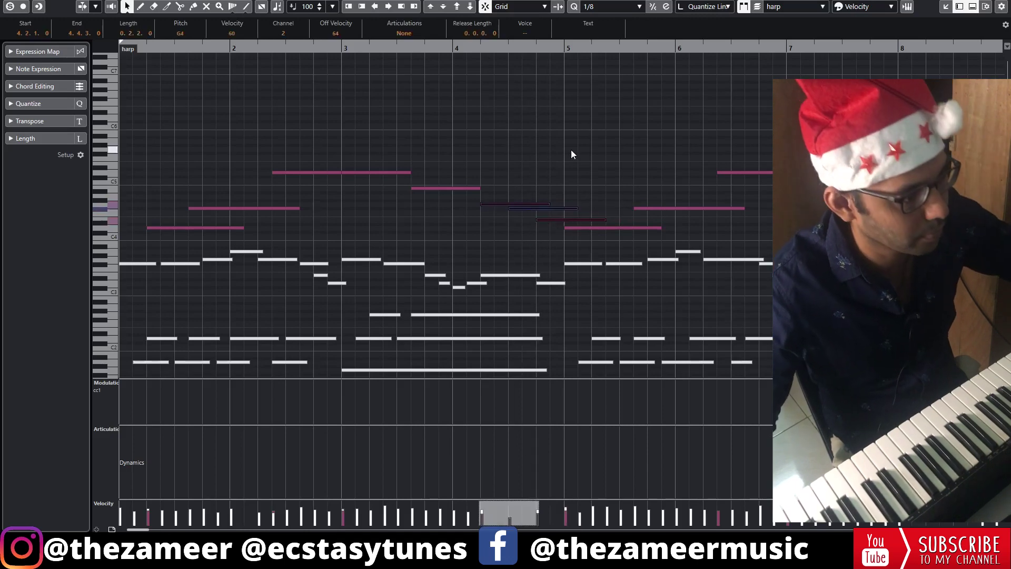
key(space)
click(473, 198)
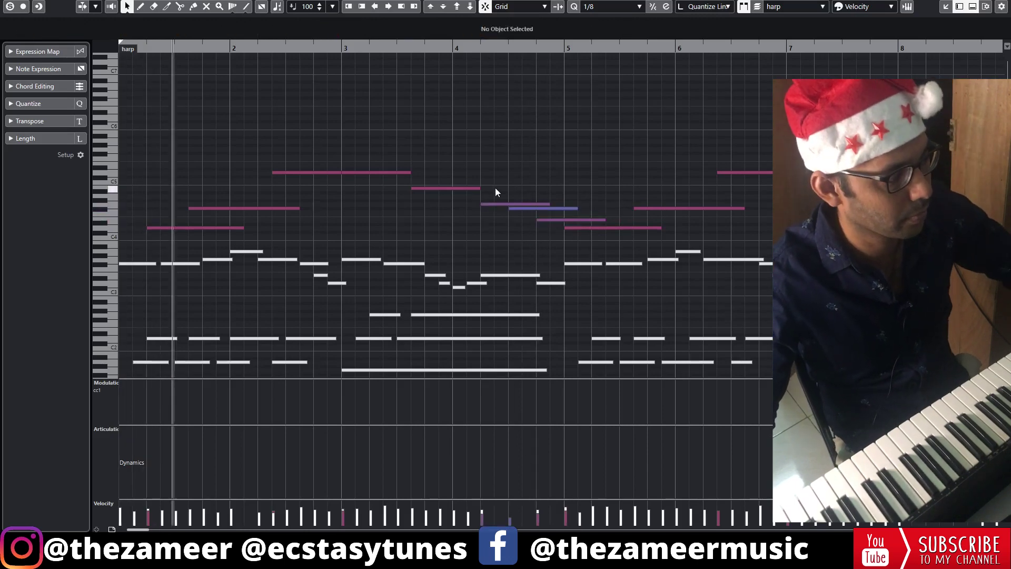
- Soften the velocities of the opening D4 and F#4 notes, and move the second D5 note to beat 2 of bar 3
drag(153, 200, 215, 236)
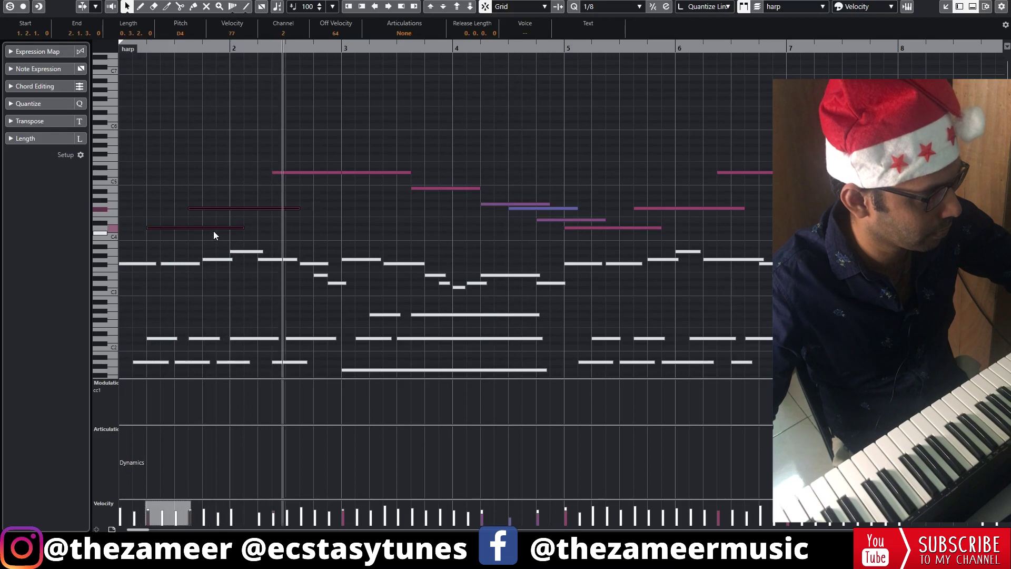
click(246, 216)
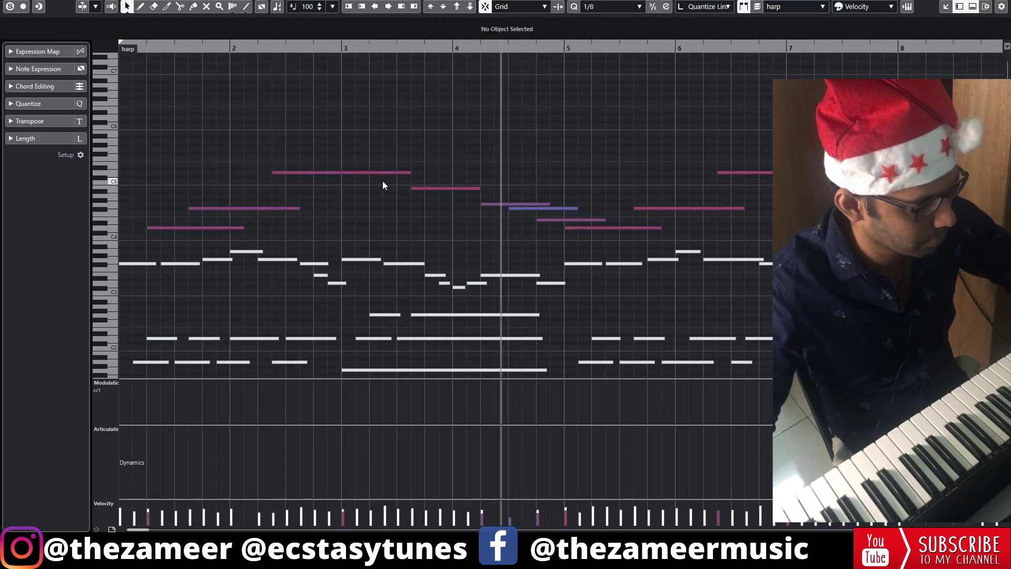
click(371, 173)
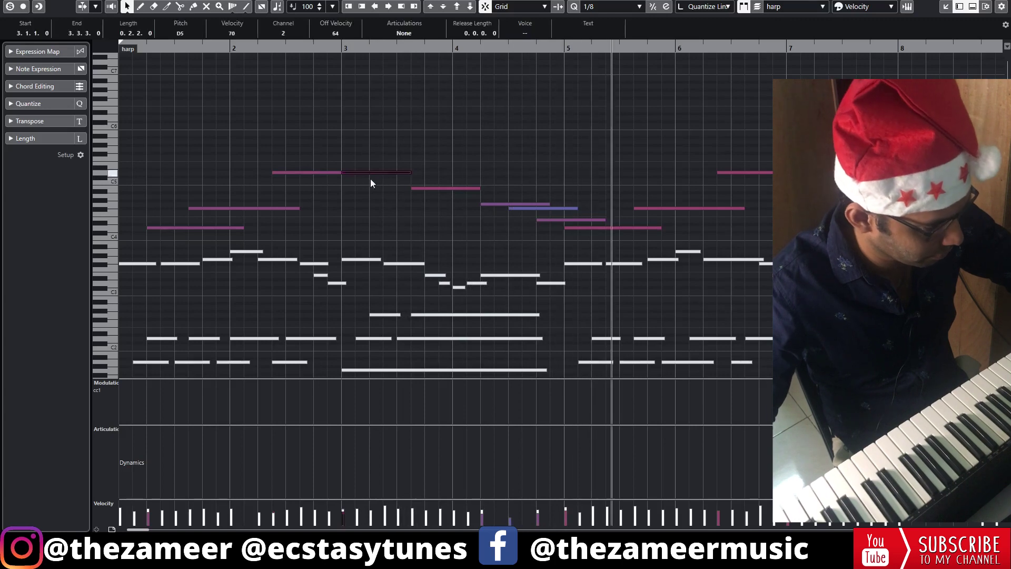
drag(363, 173, 385, 175)
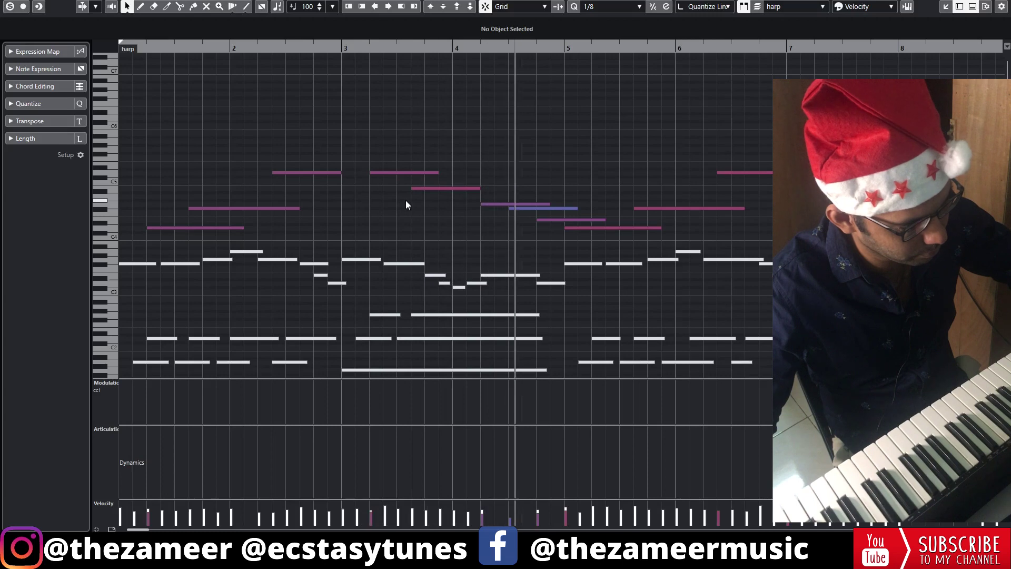
- Raise the bar 7 D5 note to F#5 and move it to beat 2 of the bar
key(g)
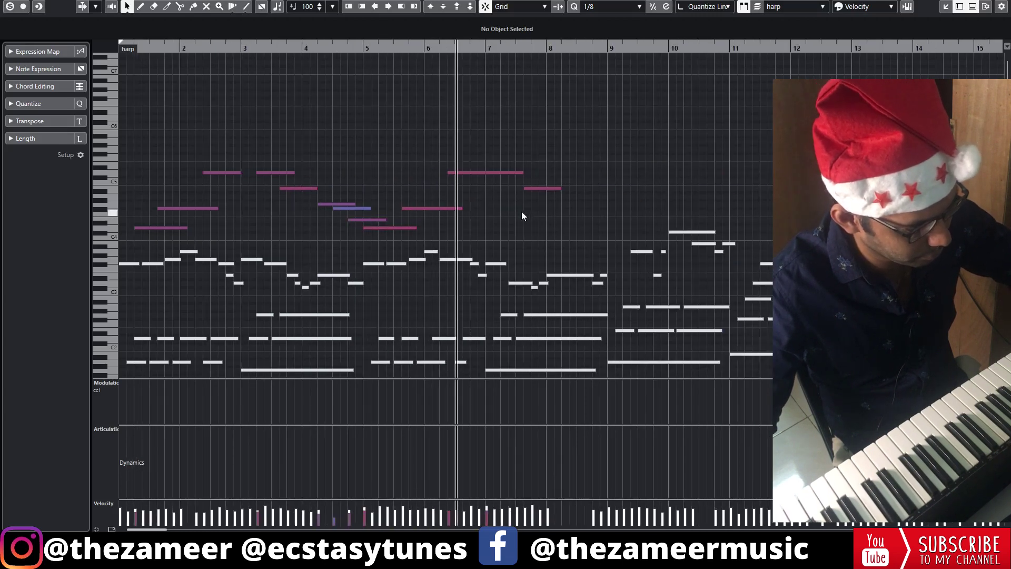
click(497, 173)
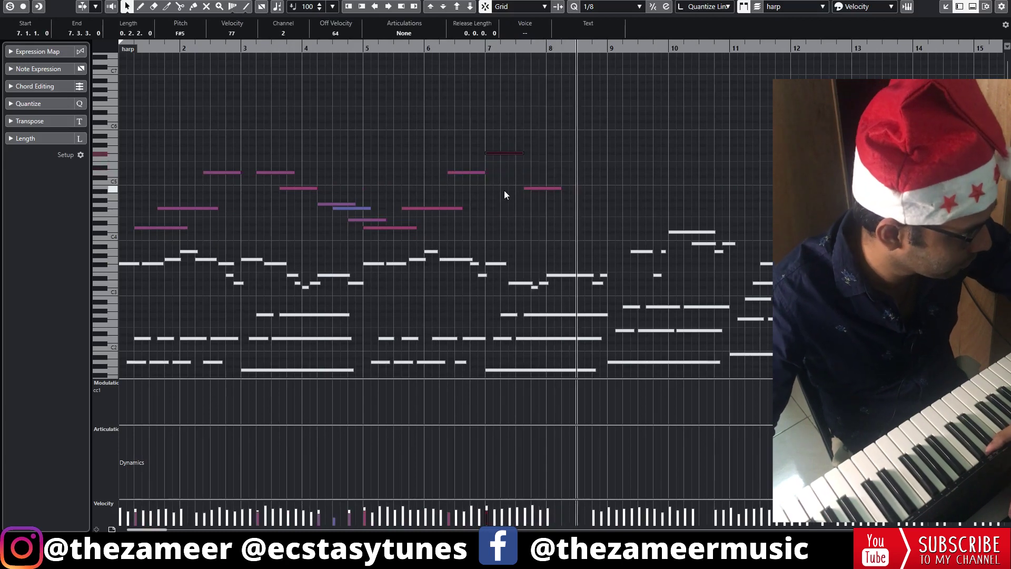
key(ctrl+z)
key(space)
drag(501, 153, 513, 151)
- Build an ascending run of 0.2.2.0 notes from G4 at bar 8 through A4 and B4 up to E5 at 9.1.1.0
drag(534, 189, 577, 208)
click(599, 206)
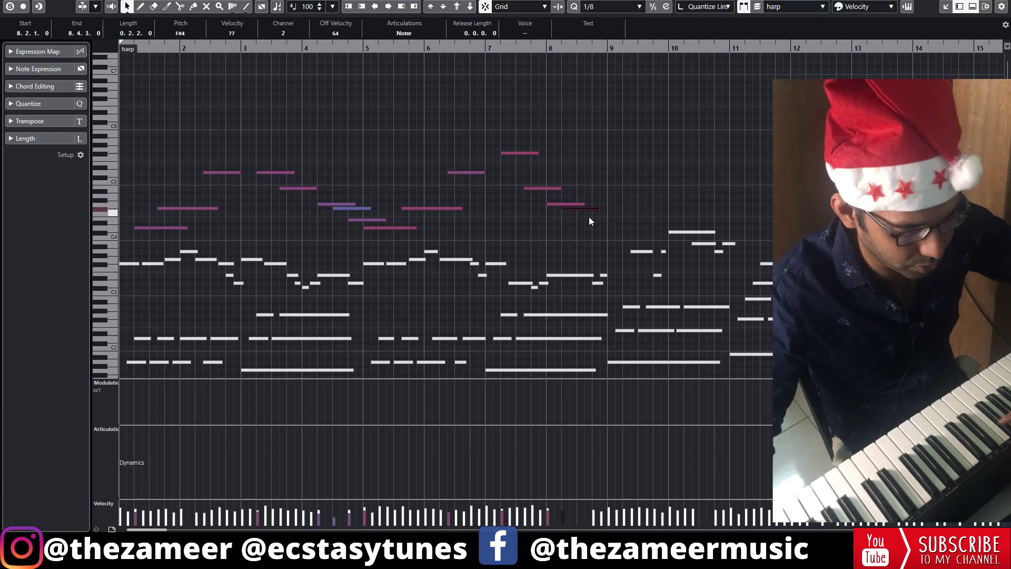
key(Up)
key(Up)
key(Up)
click(587, 219)
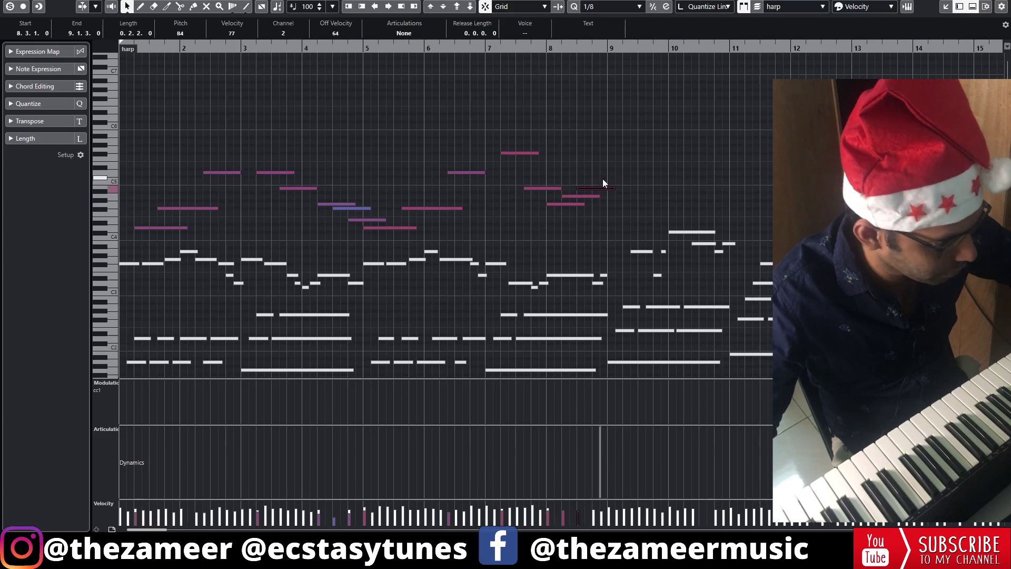
drag(608, 178, 622, 166)
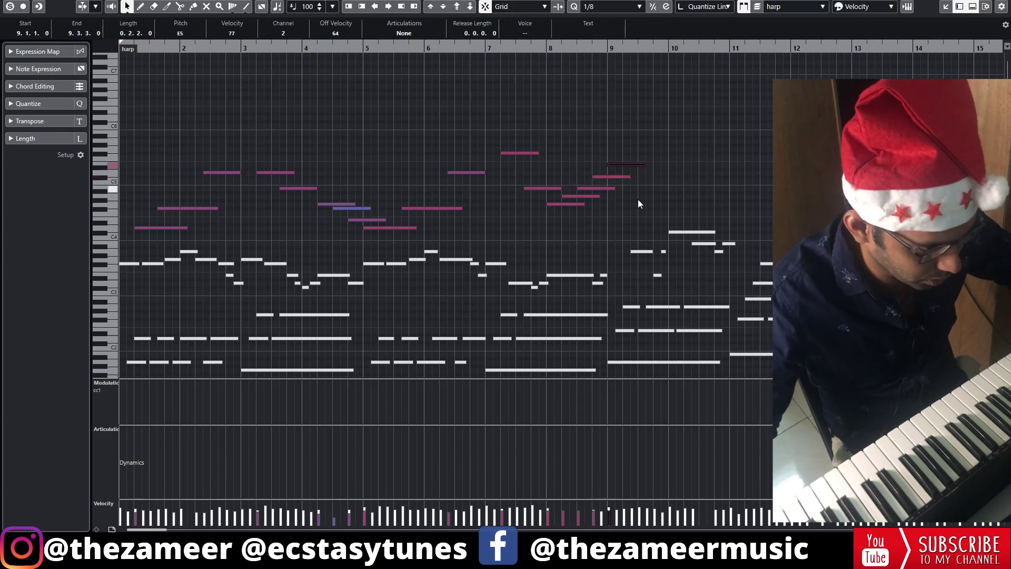
- Lower the velocities of the four ascending melody notes in bar 8
scroll(620, 296, down, 2)
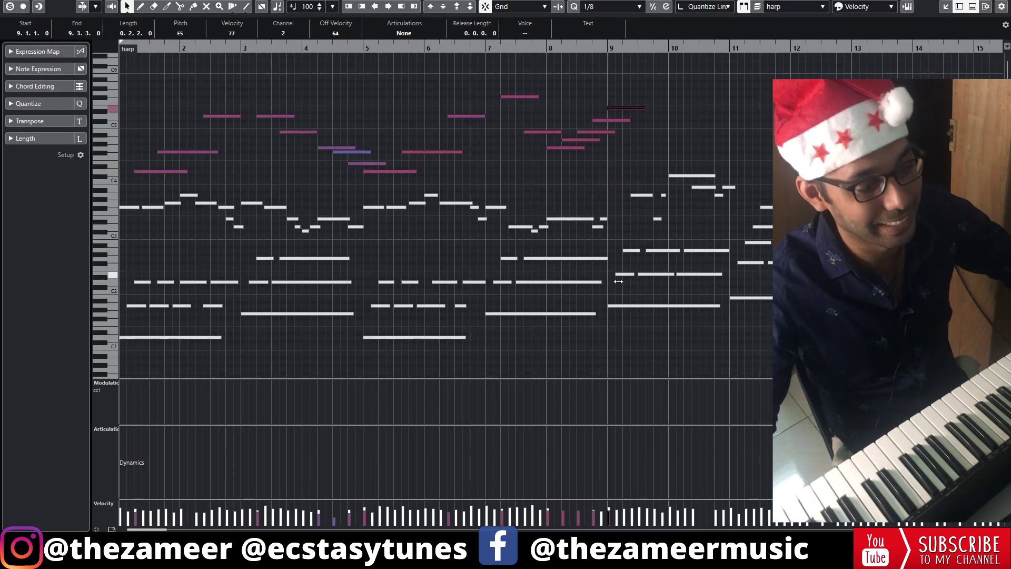
drag(622, 291, 704, 342)
scroll(636, 245, up, 4)
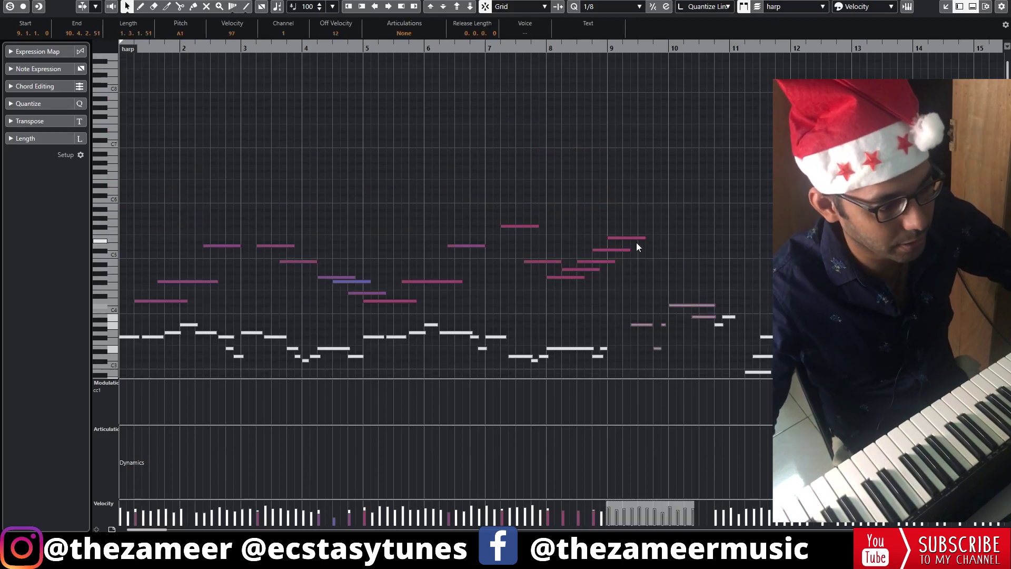
scroll(574, 222, down, 2)
drag(594, 208, 595, 213)
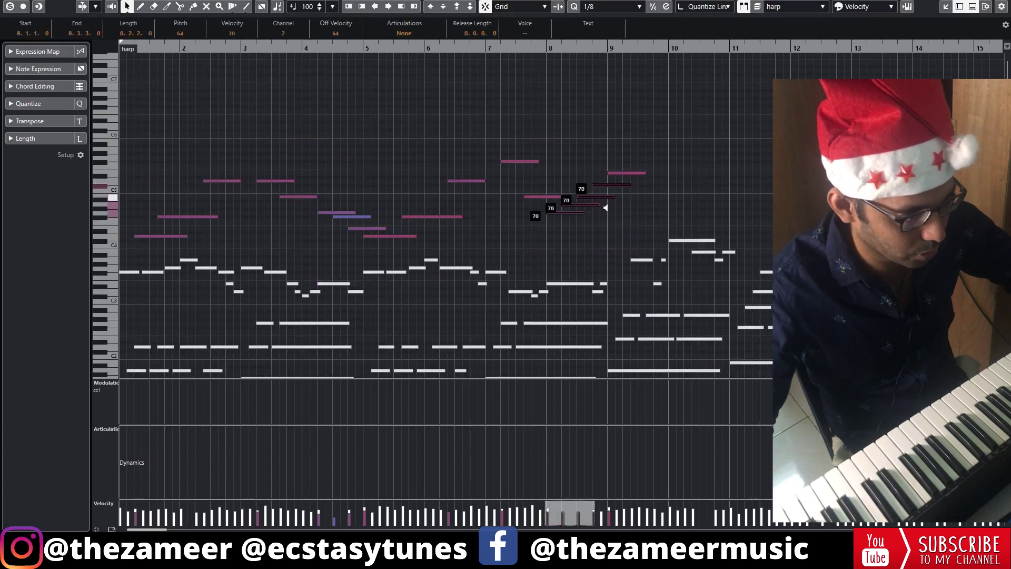
click(600, 224)
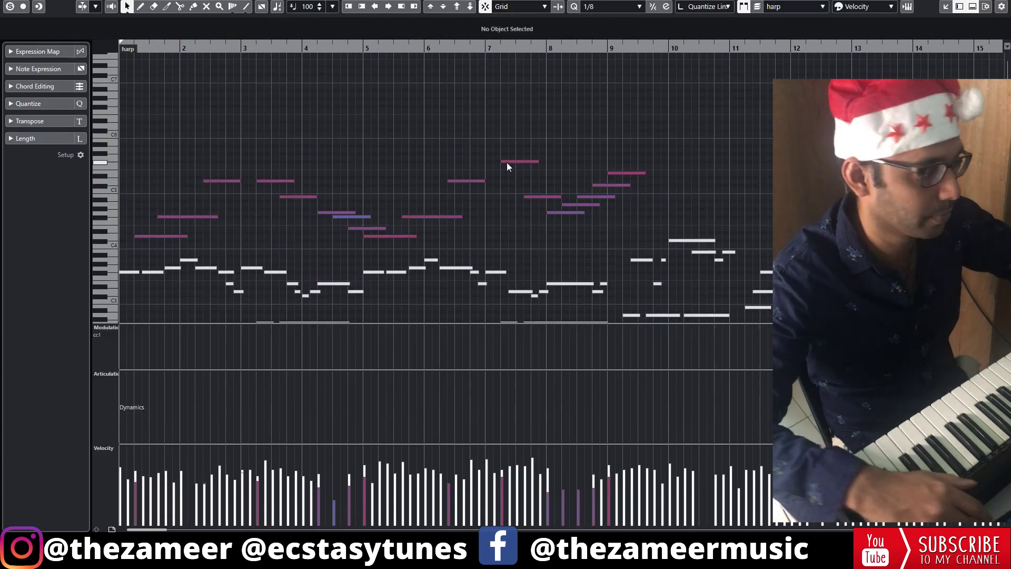
- Extend the marimba melody with copied notes through bar 16, playing it back from about bars 8 and 11
key(space)
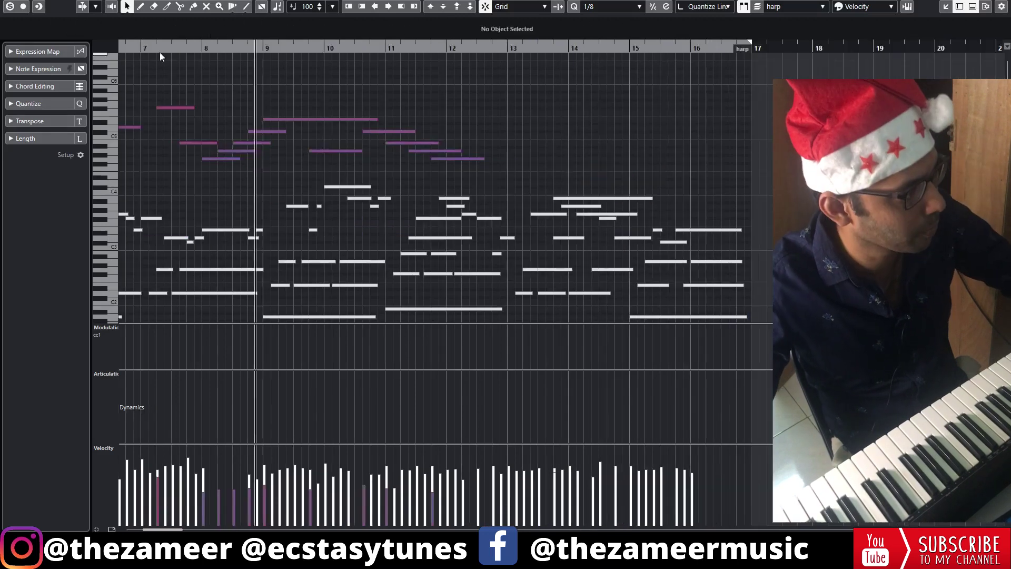
click(195, 48)
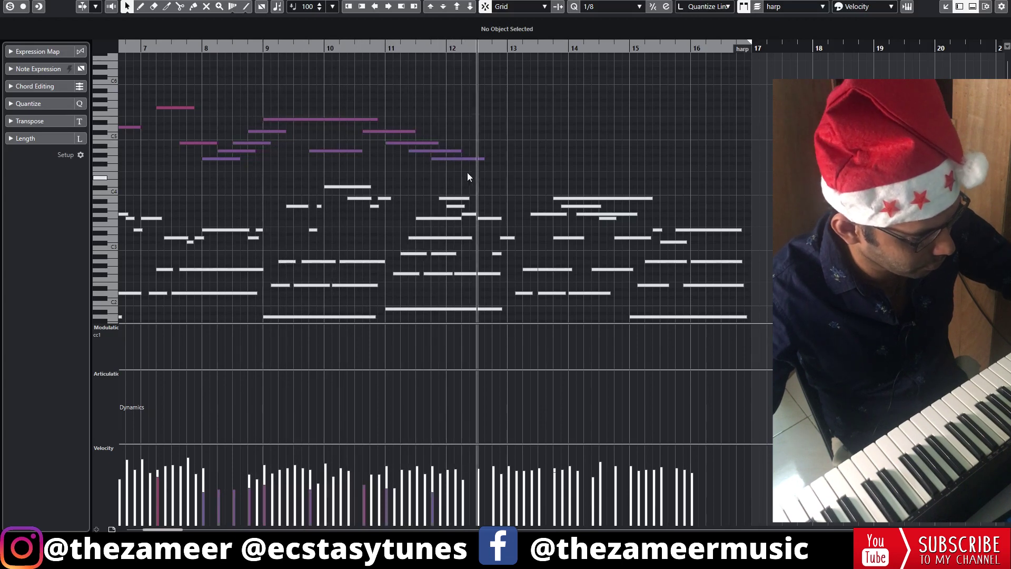
drag(455, 157, 496, 150)
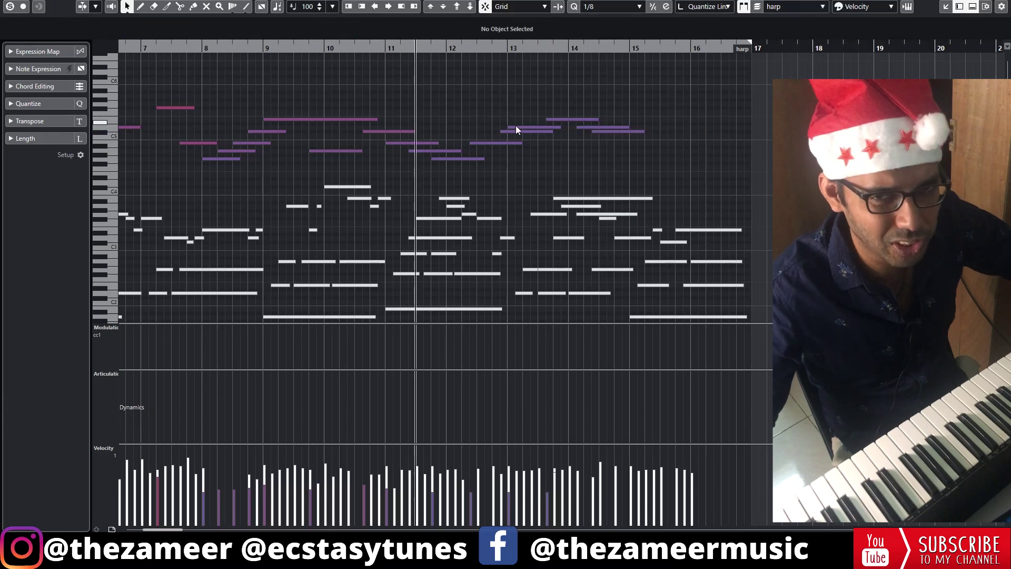
click(378, 48)
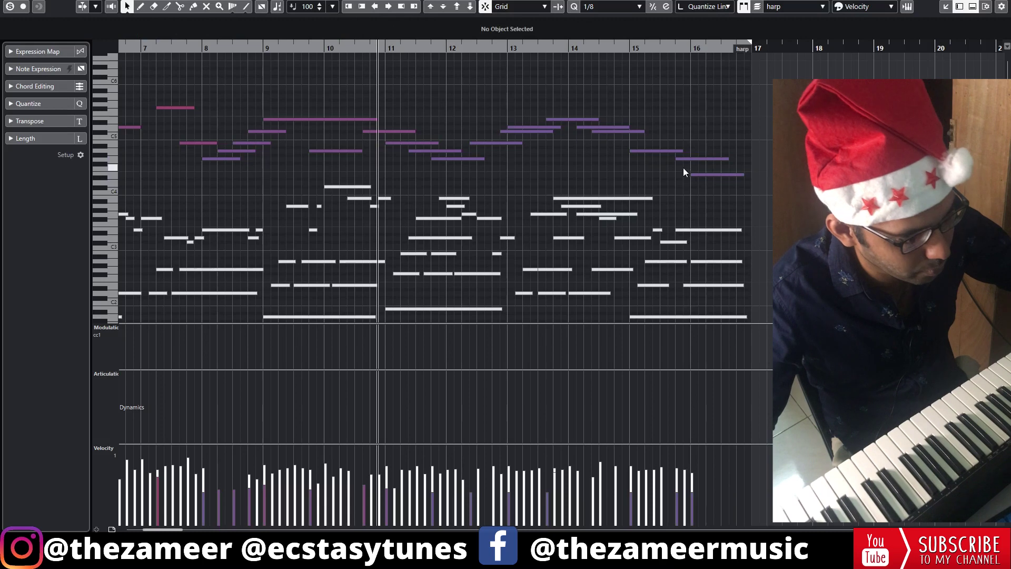
key(space)
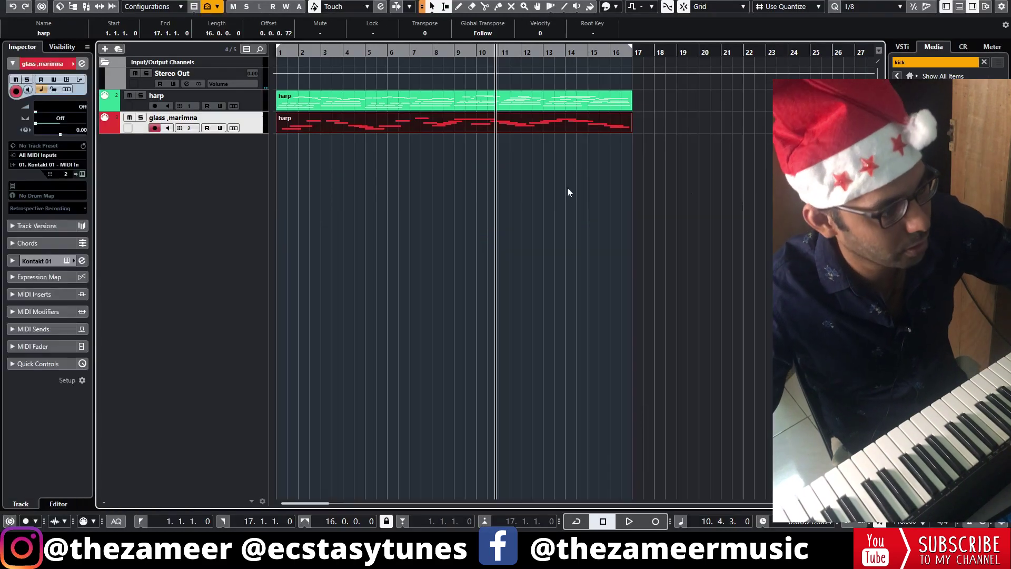
- Play the project from the start and open the glass marimba part in the full-size key editor
click(419, 145)
double_click(459, 121)
click(510, 136)
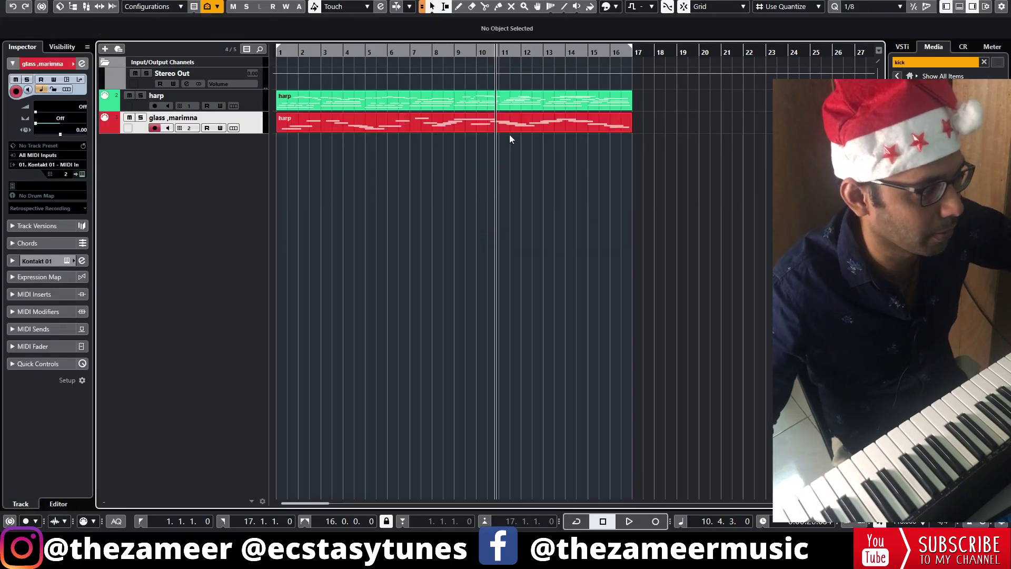
key(KP_Decimal)
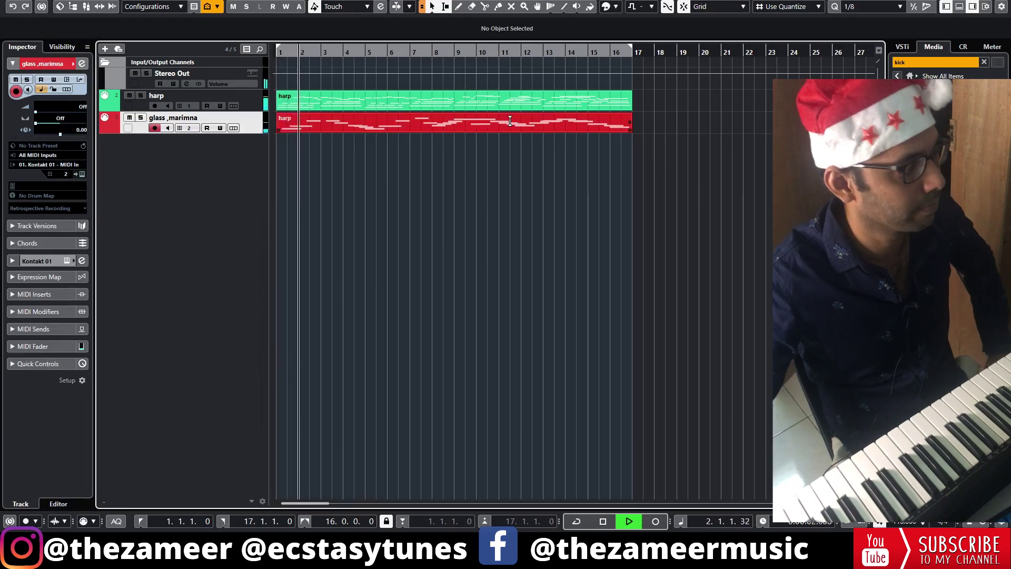
double_click(288, 130)
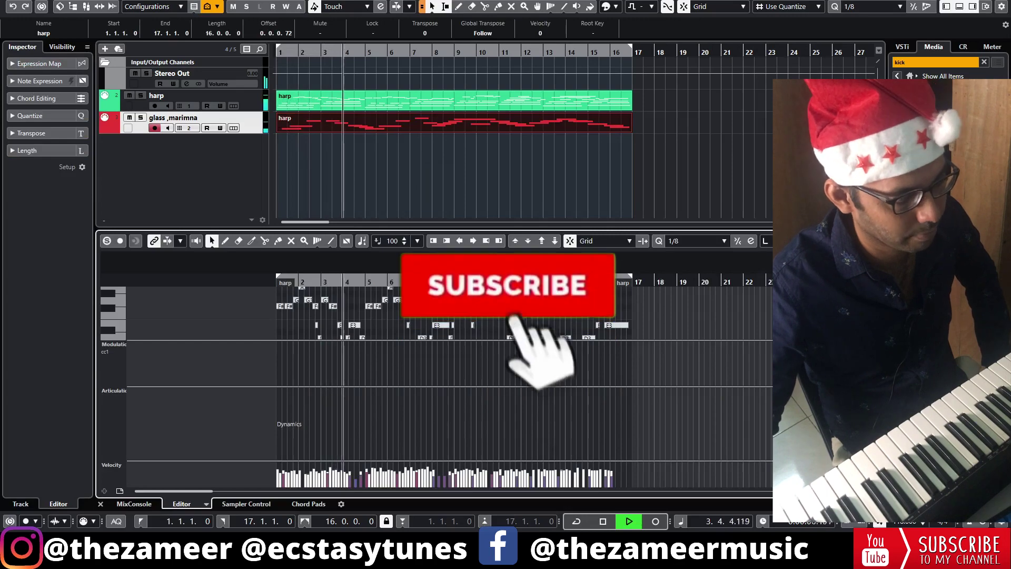
click(849, 240)
scroll(356, 240, up, 4)
scroll(356, 240, down, 1)
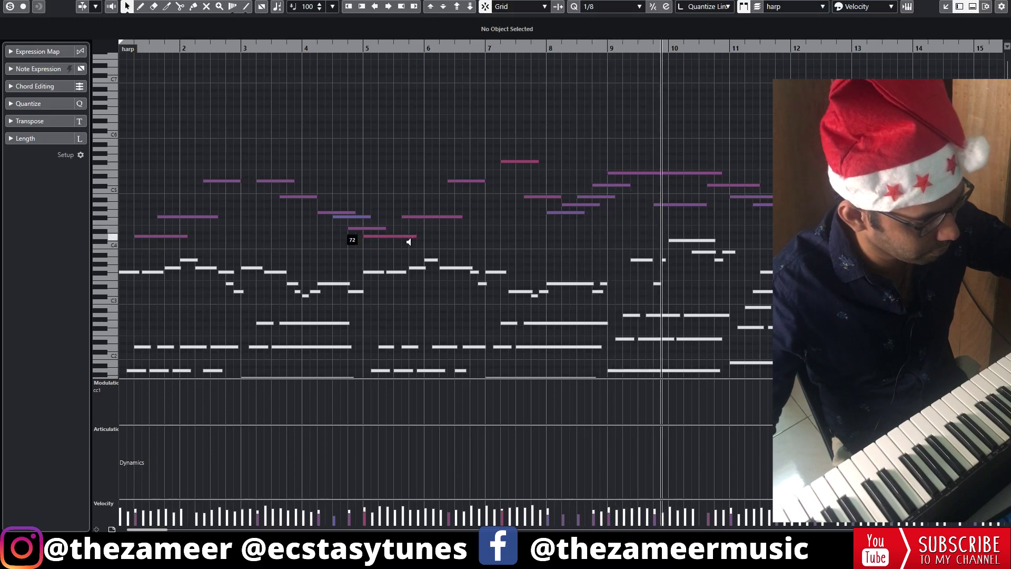
- Soften the F#5 note in bar 7 together with the D5 note at 6.2.3.0, bringing the D5 to velocity 61
click(471, 180)
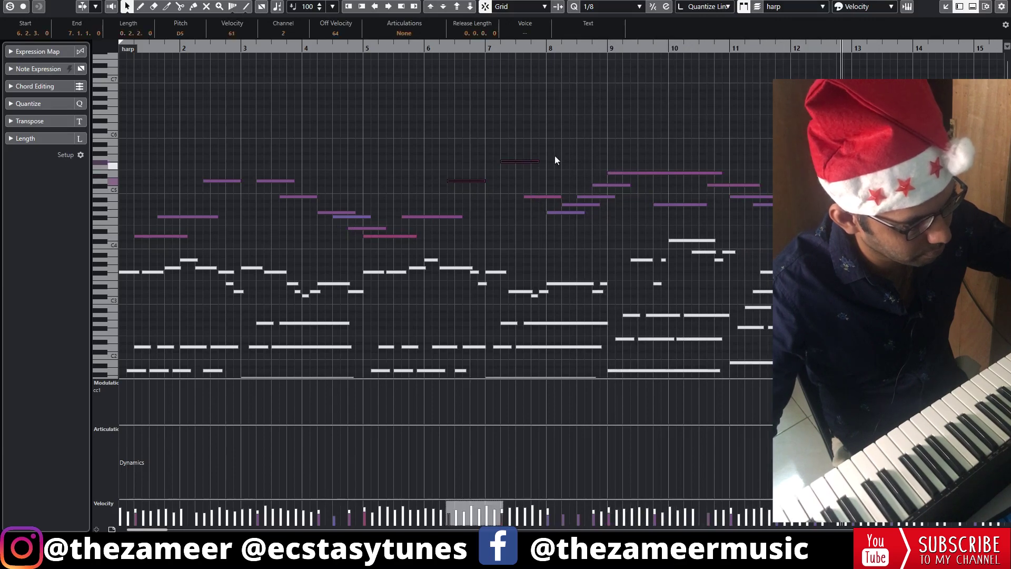
scroll(563, 154, down, 3)
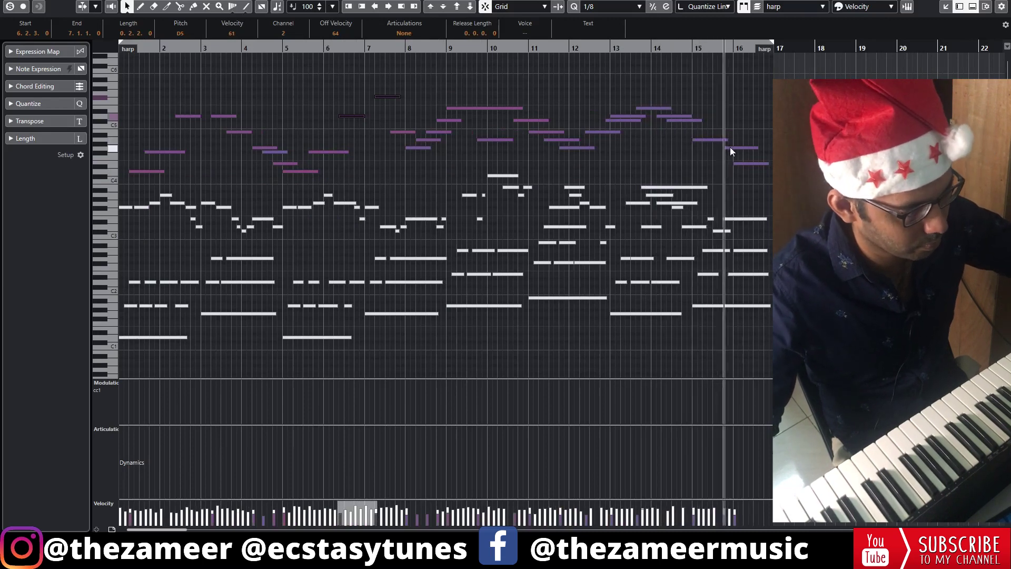
click(716, 128)
key(space)
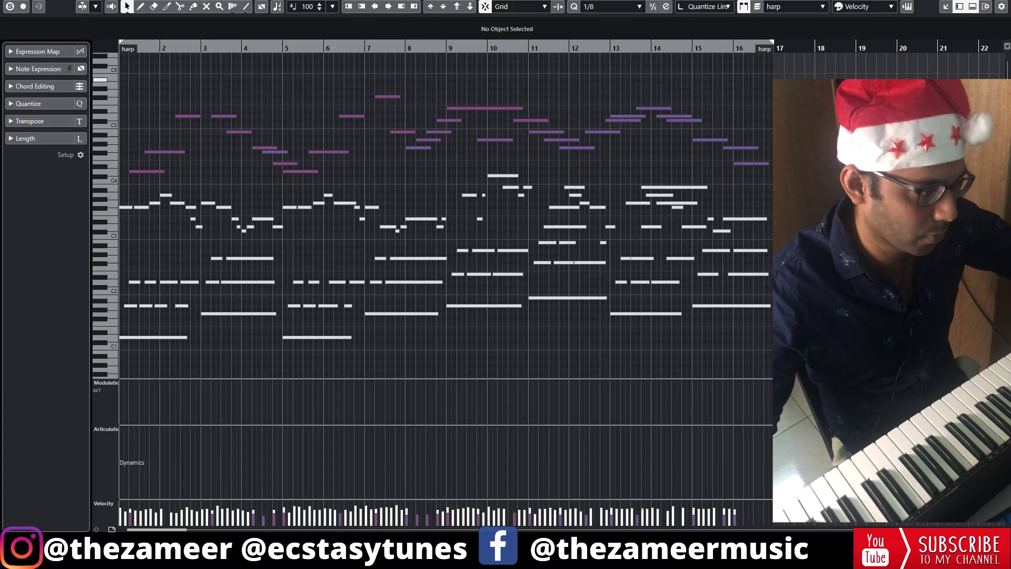
- Set the quantize grid to 1/8 with a swing of 7
drag(781, 80, 108, 177)
click(62, 104)
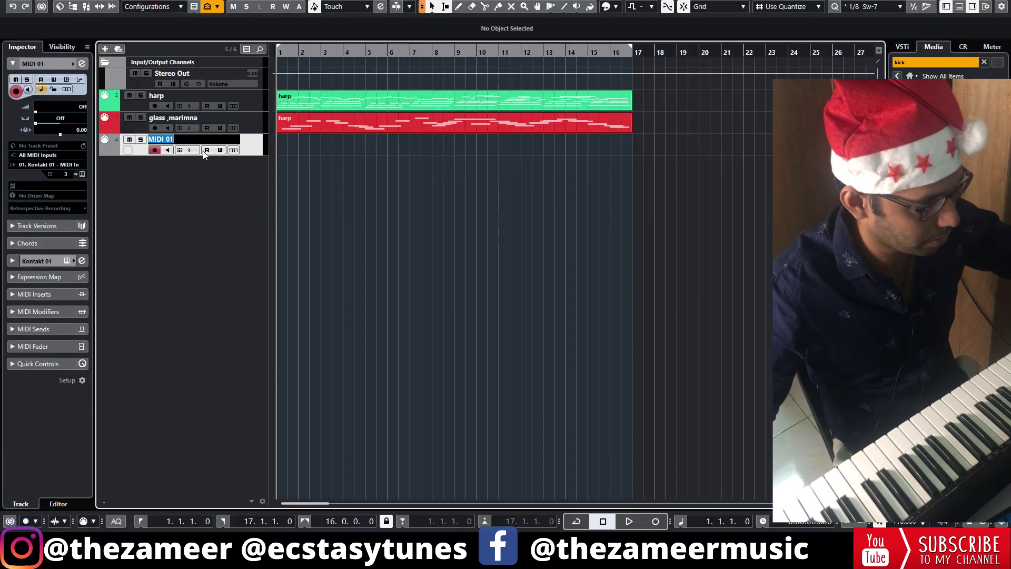
- Search the media library for "tamb", record a tambourine part from bar 1 with the TambL13 sample, and delete the surplus notes at its end
click(932, 62)
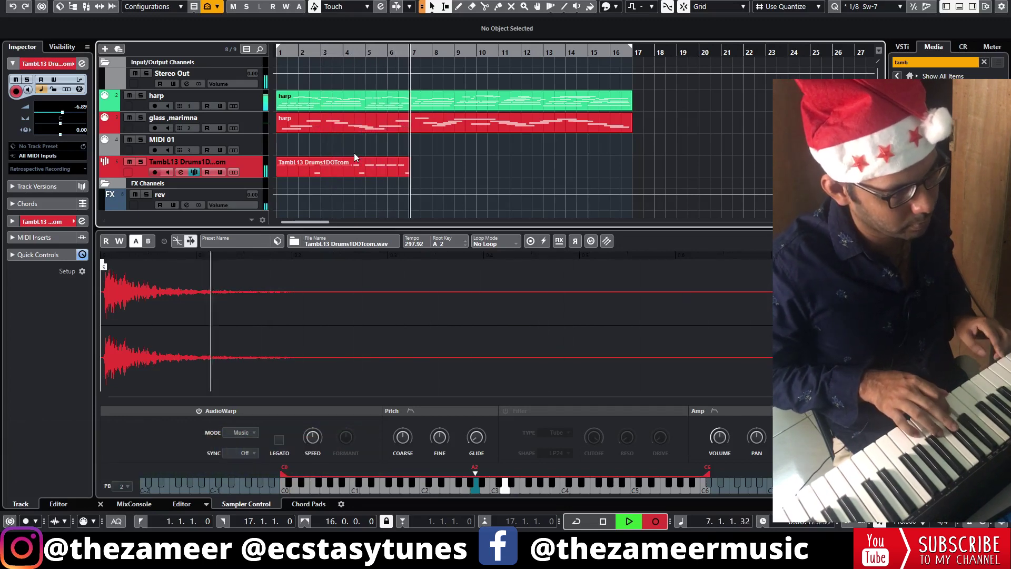
key(space)
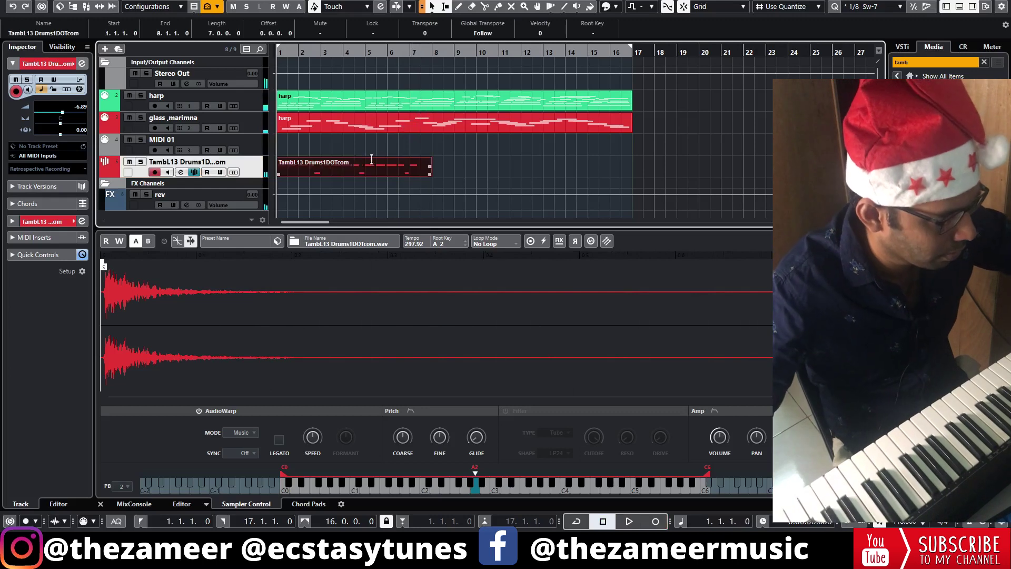
double_click(429, 174)
drag(476, 160, 301, 256)
key(Delete)
key(Escape)
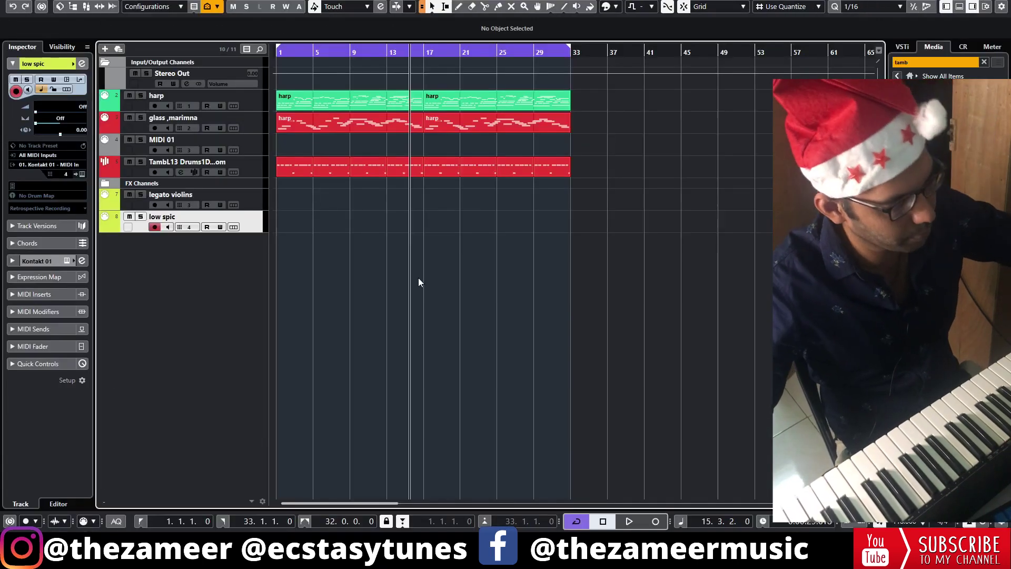
- Perform the legato violins over the arrangement from about bar 15 and insert the retrospectively recorded take on their track
click(262, 203)
click(258, 223)
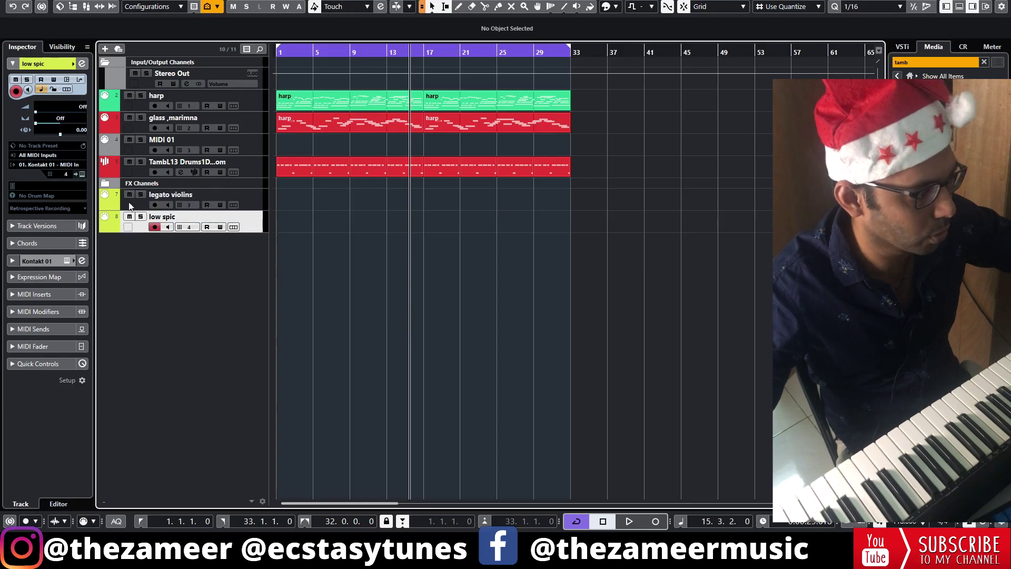
drag(410, 53, 414, 64)
click(414, 57)
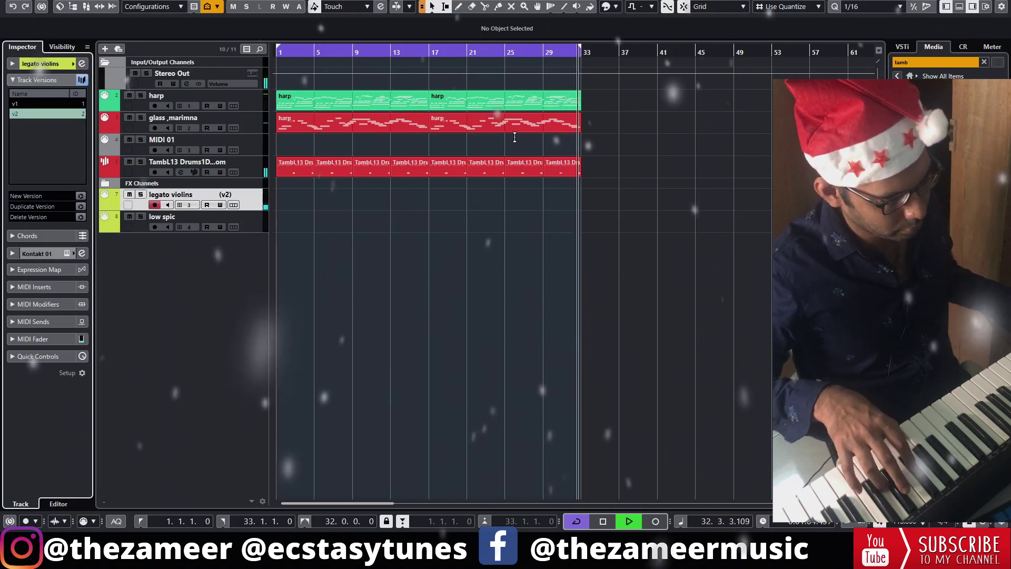
key(space)
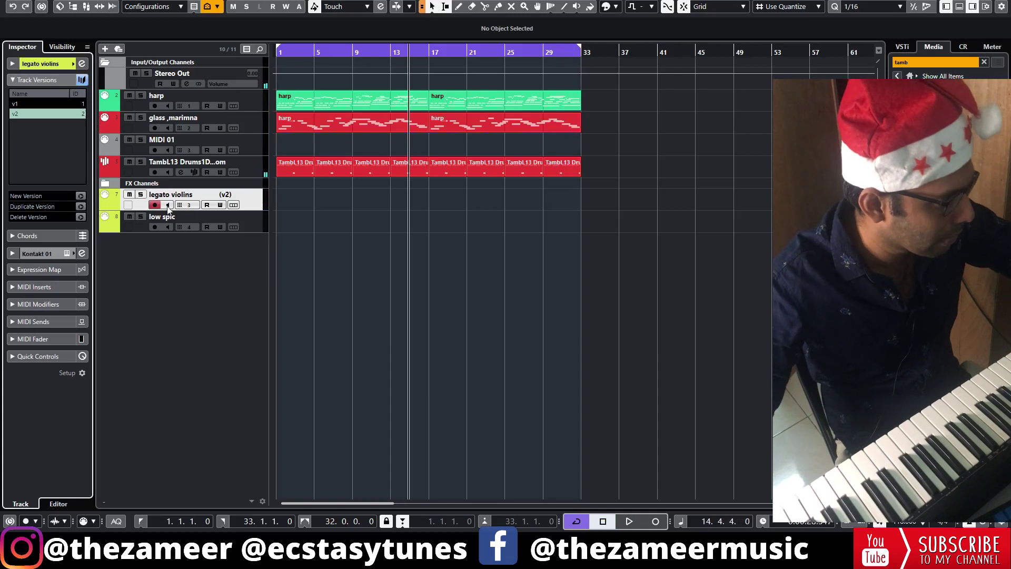
click(83, 258)
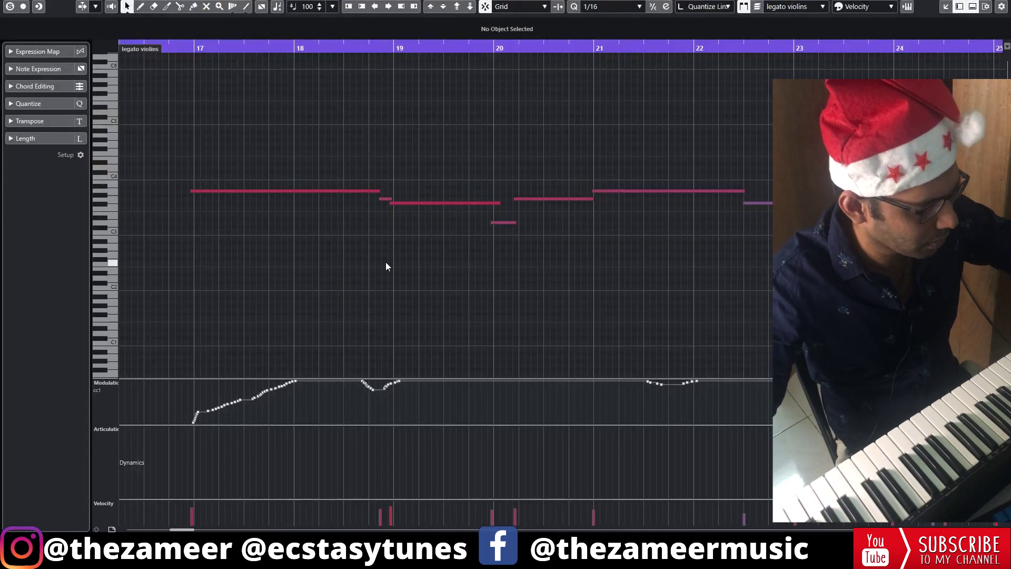
- Quantize all the legato violins notes to 1/8
key(ctrl+a)
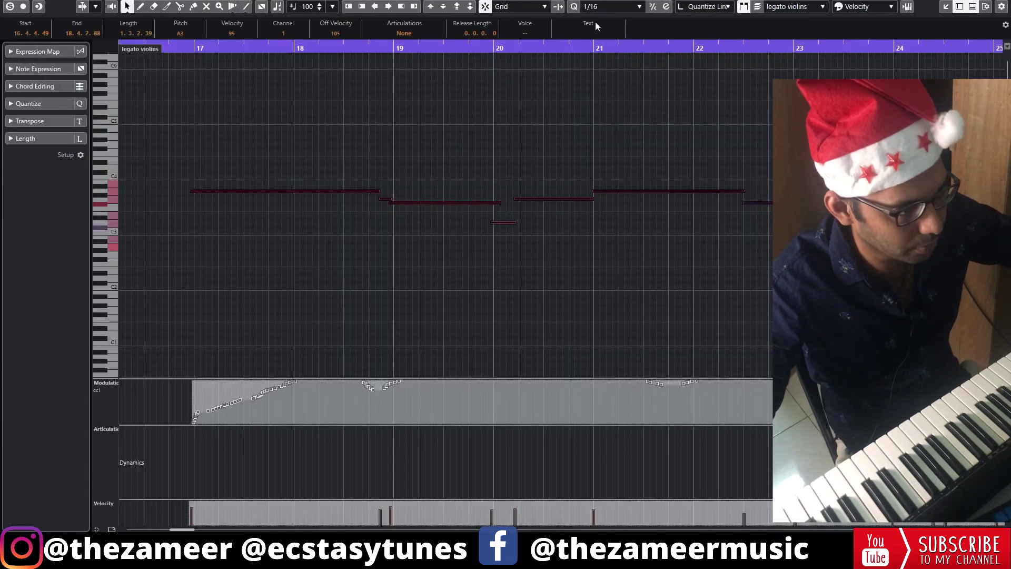
click(606, 6)
click(623, 52)
scroll(562, 162, down, 3)
scroll(562, 162, down, 3)
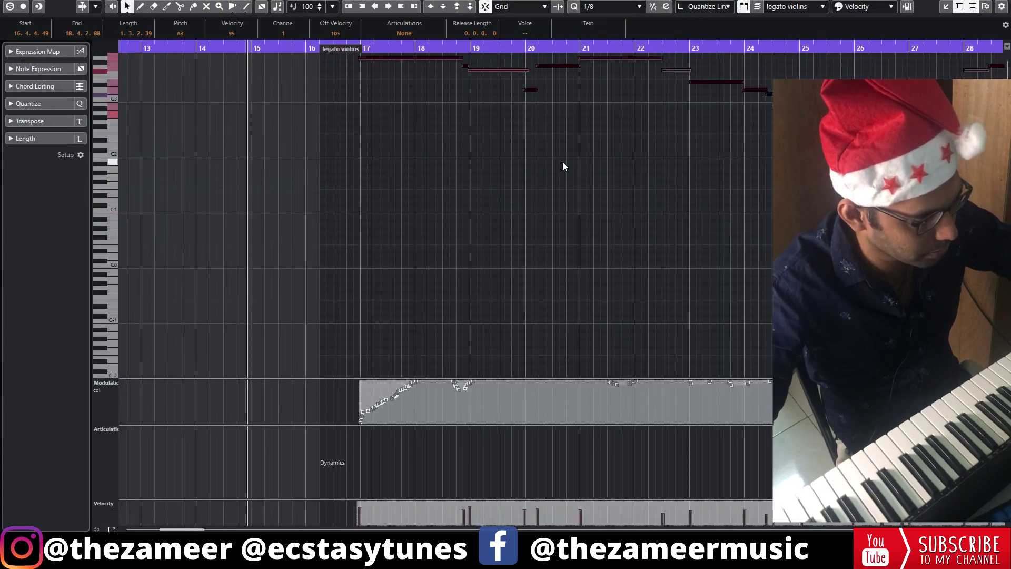
scroll(562, 162, up, 4)
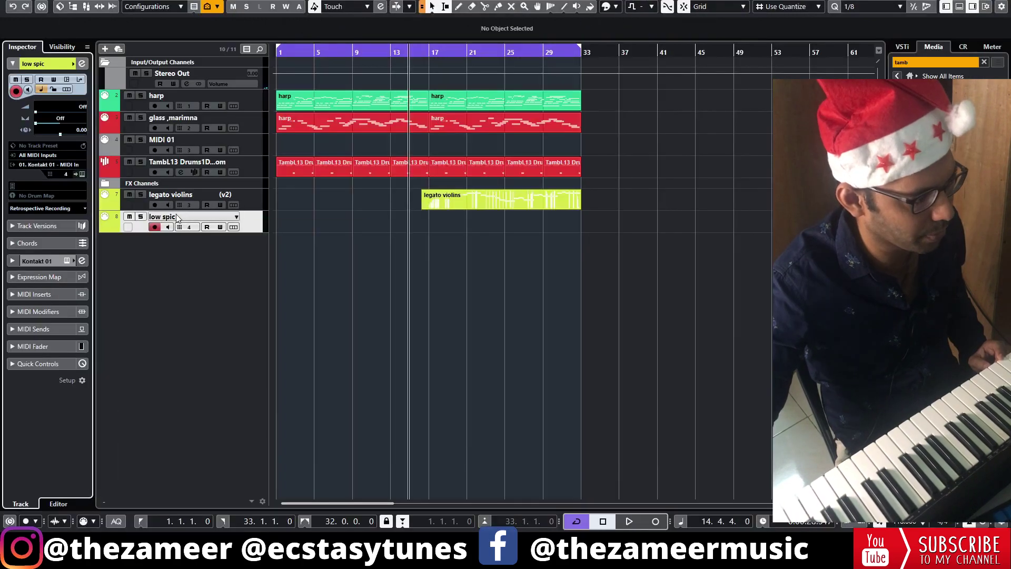
- Rename the low spic track as low pizz
double_click(177, 217)
text(pizz)
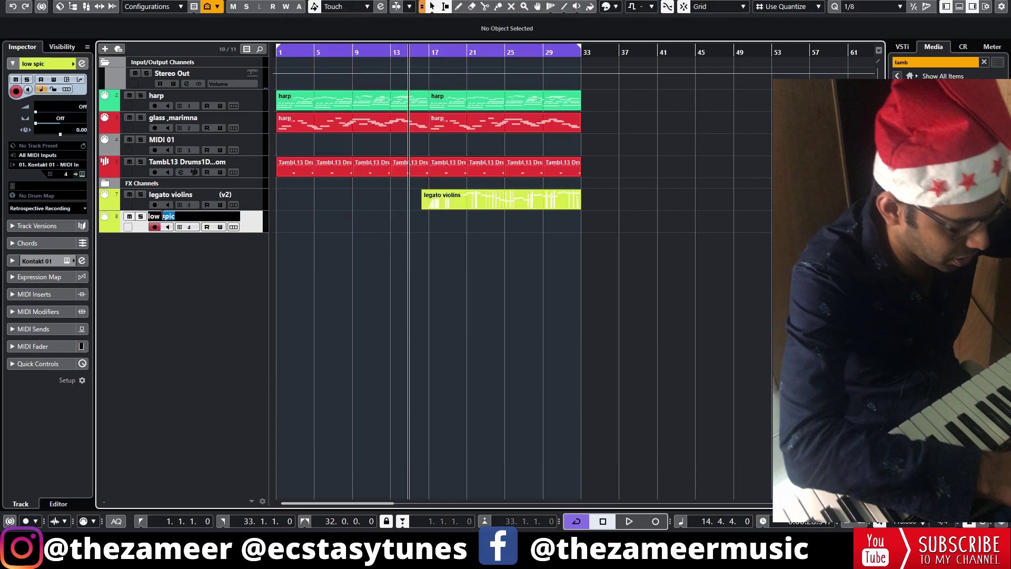
key(Return)
- Perform the low pizz line over the playback through bar 32 and insert the retrospectively recorded take on its track
key(space)
scroll(412, 215, up, 5)
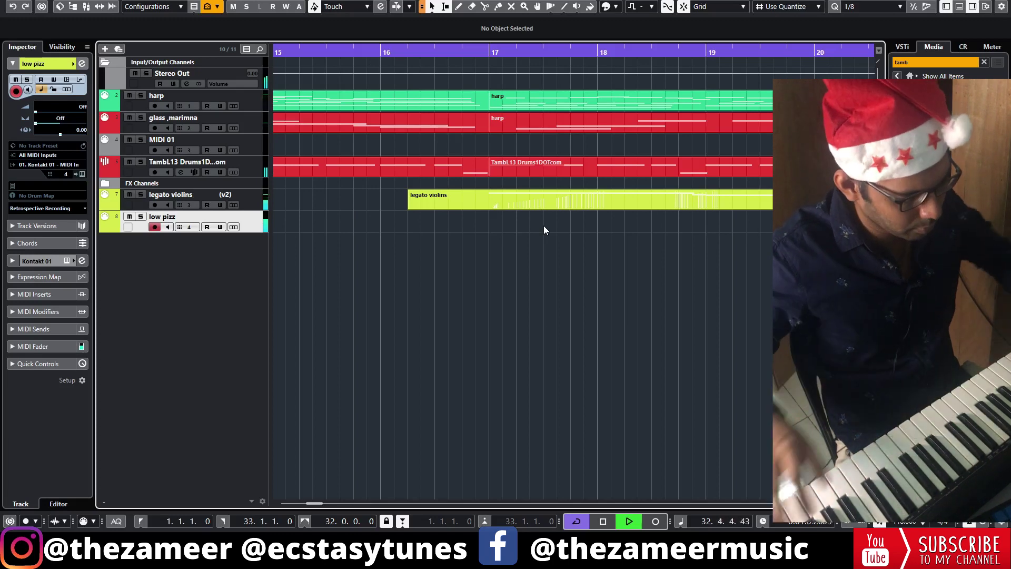
click(84, 207)
click(80, 221)
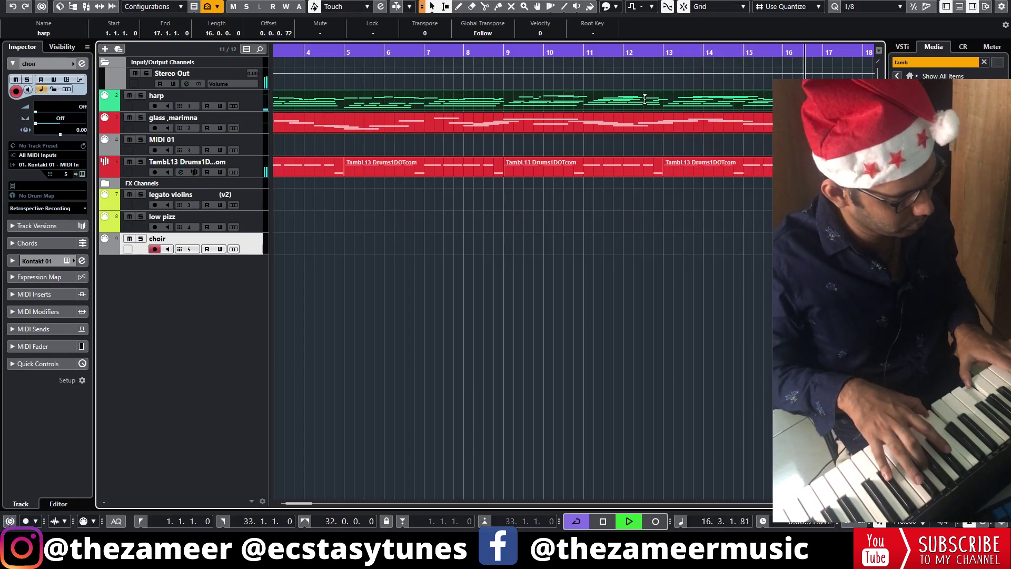
- Stop the playback and insert the retrospectively recorded performance on the choir track
key(space)
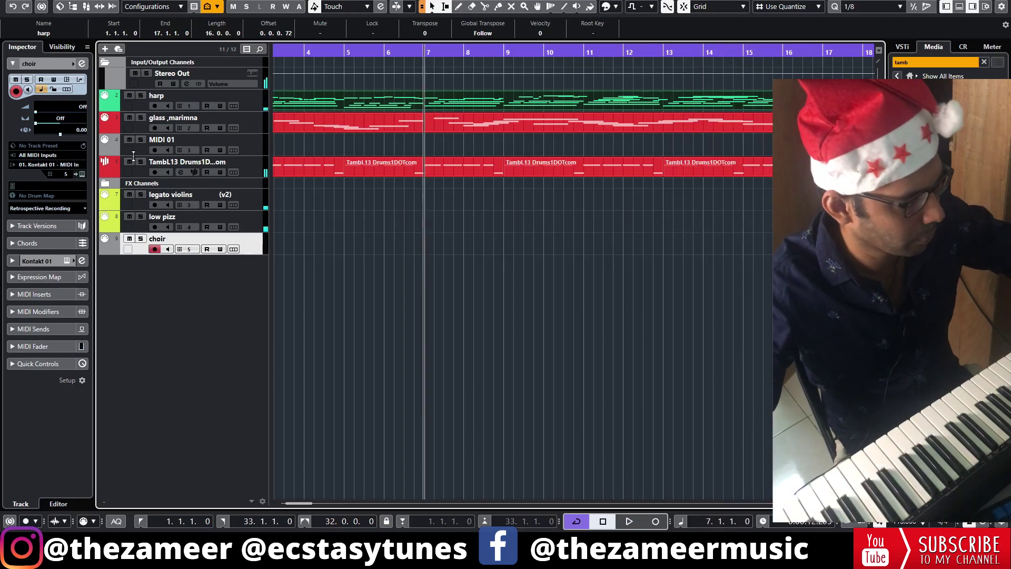
click(79, 208)
click(99, 223)
- Open the choir part in the key editor and quantize all its notes to 1/8
double_click(561, 249)
key(ctrl+e)
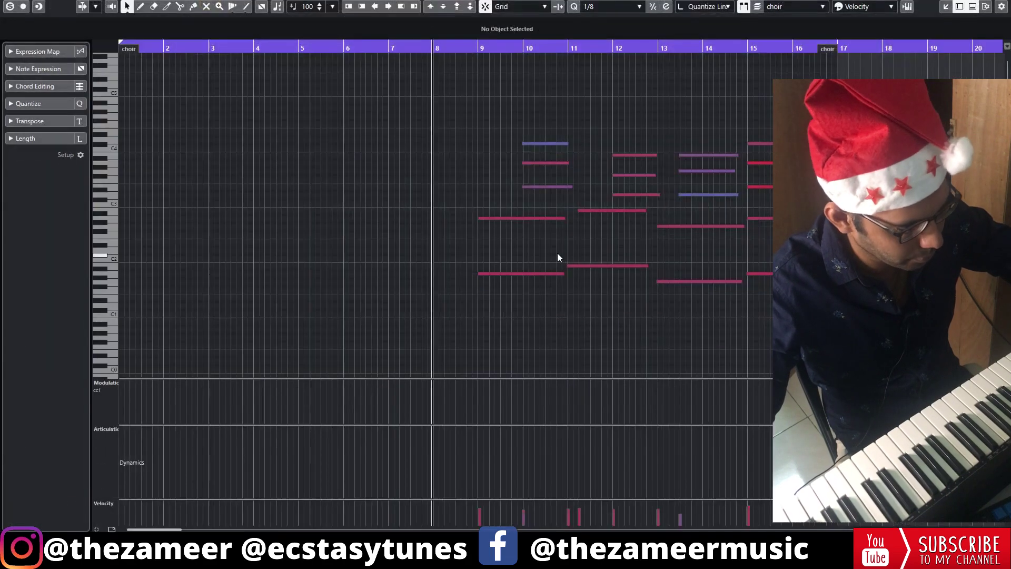
key(ctrl+a)
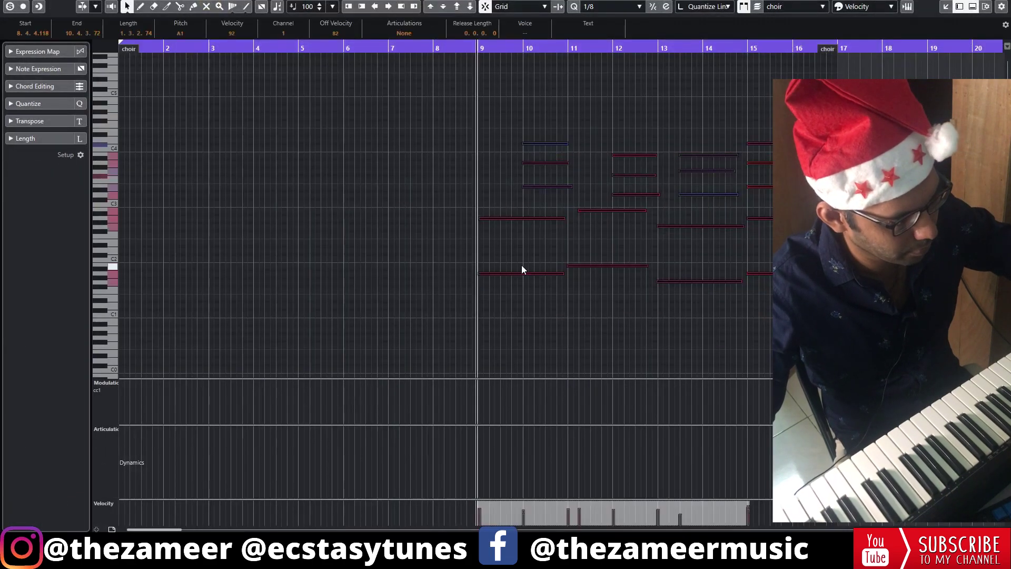
drag(495, 120, 816, 368)
click(684, 331)
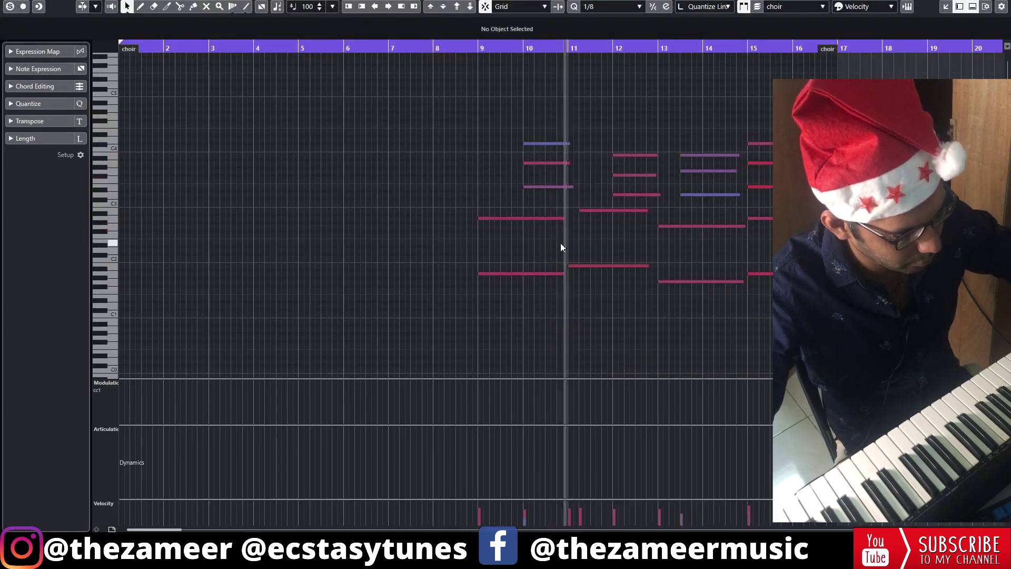
- Move the choir's B2 note to the start of bar 11 and select the upper chords in bars 13 and 15 along with it
drag(580, 211, 571, 212)
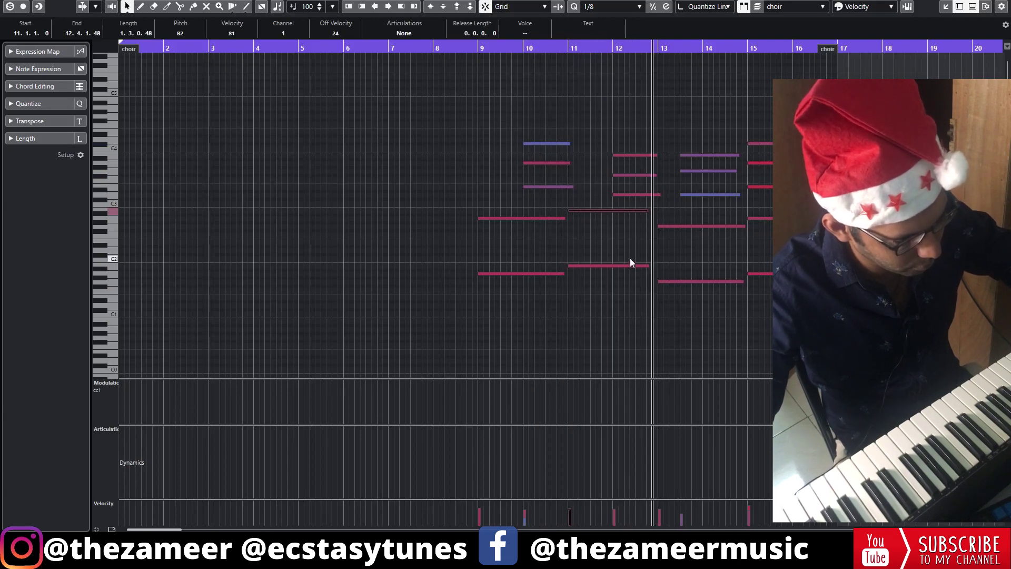
drag(698, 133, 714, 179)
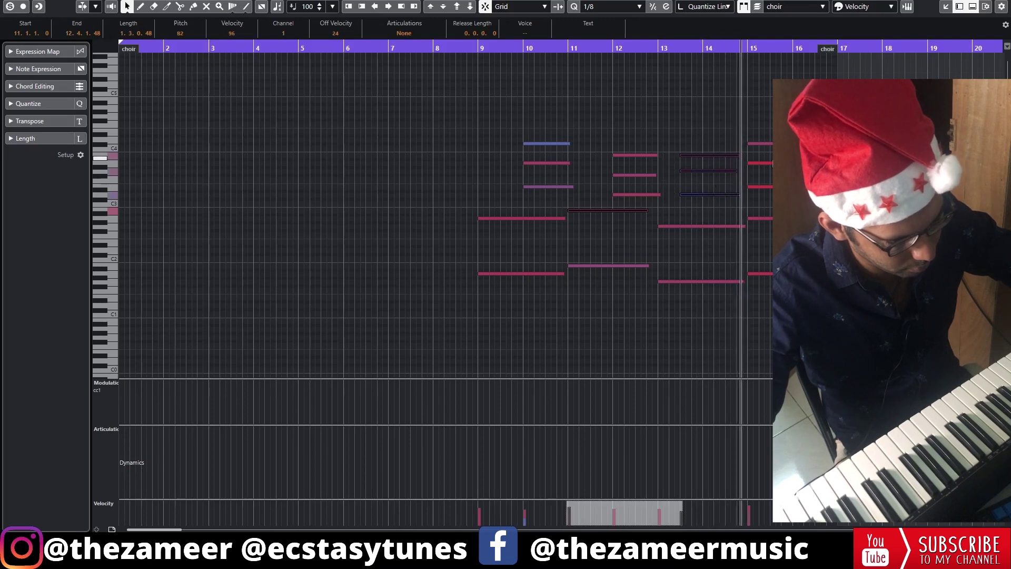
drag(785, 133, 795, 192)
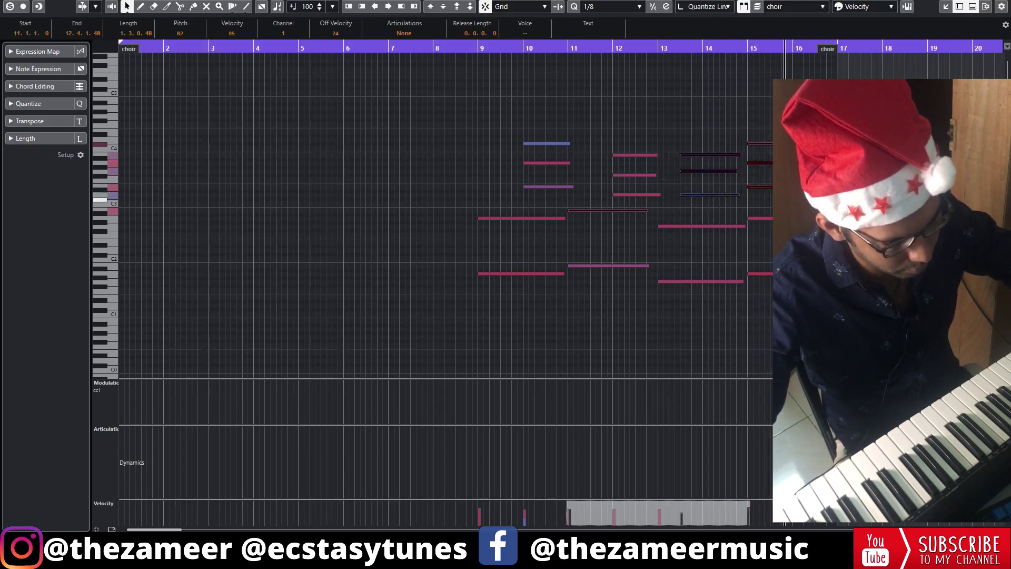
drag(712, 138, 749, 195)
drag(787, 108, 808, 274)
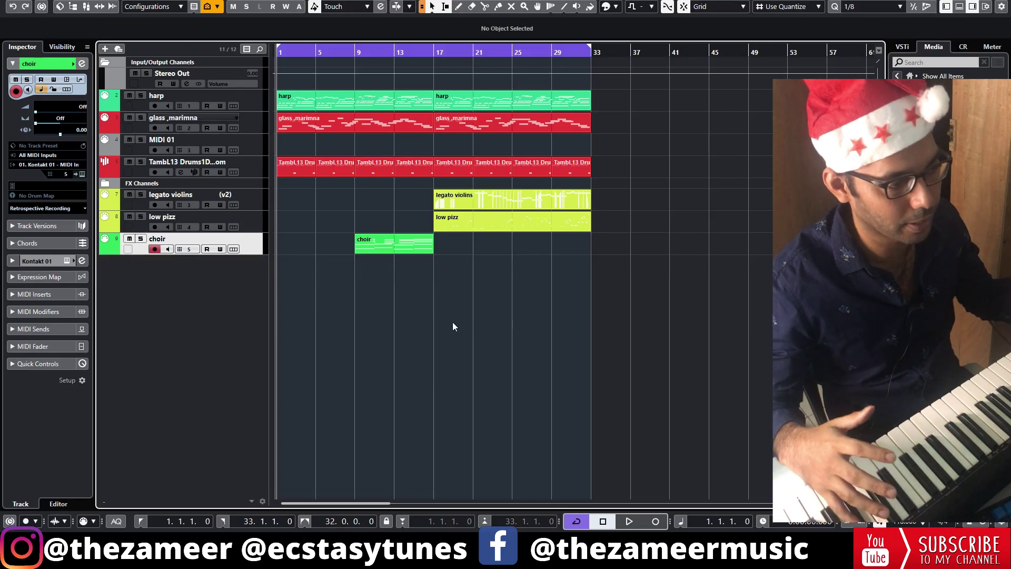
- Play the whole arrangement from bar 1 to review all the parts together
key(space)
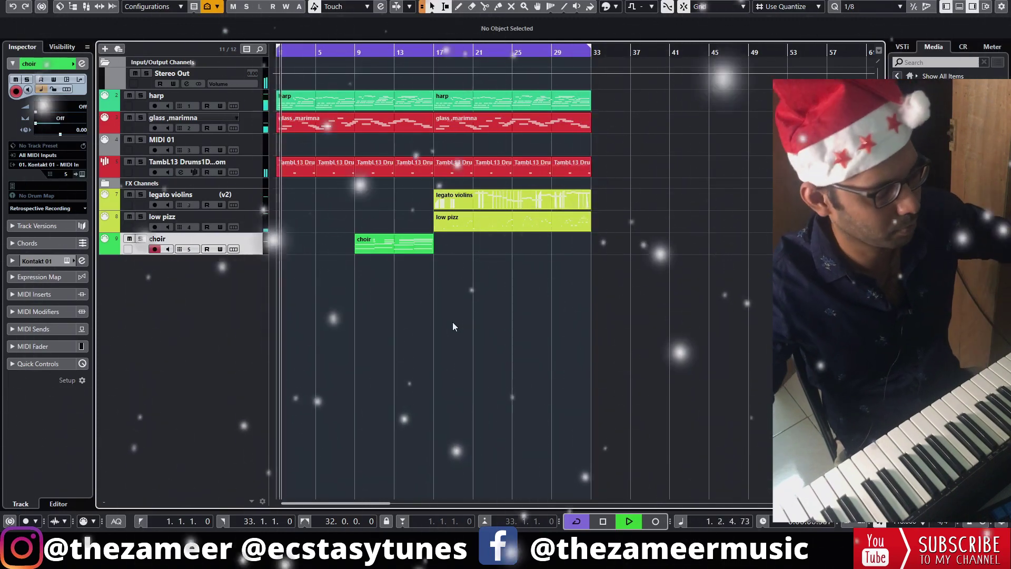
key(space)
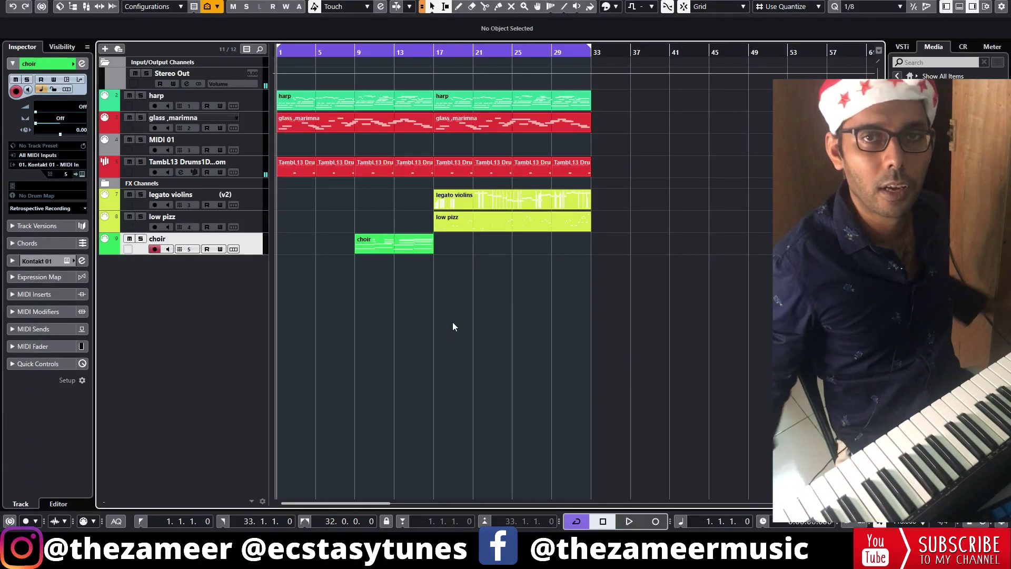